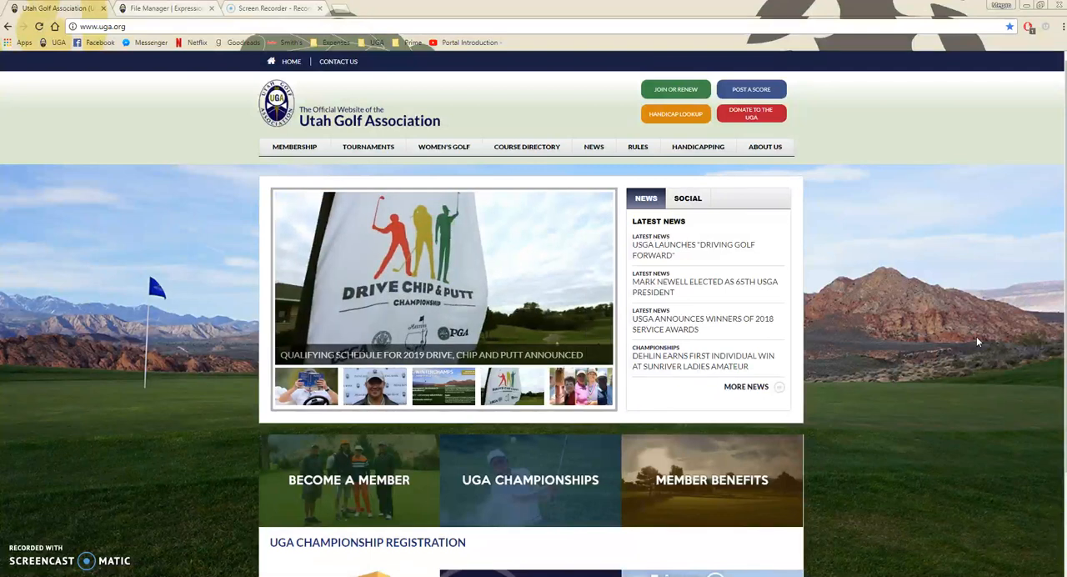
# - Open the Team Play (8-Man) page under Tournaments and view the Public At-Large league portal
pyautogui.moveTo(364, 148)
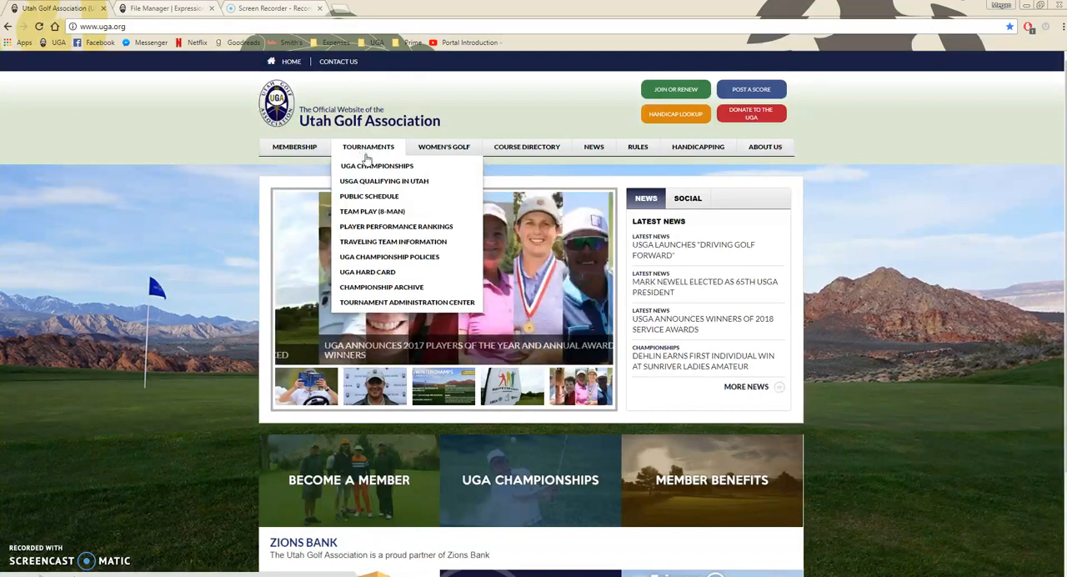
pyautogui.click(371, 215)
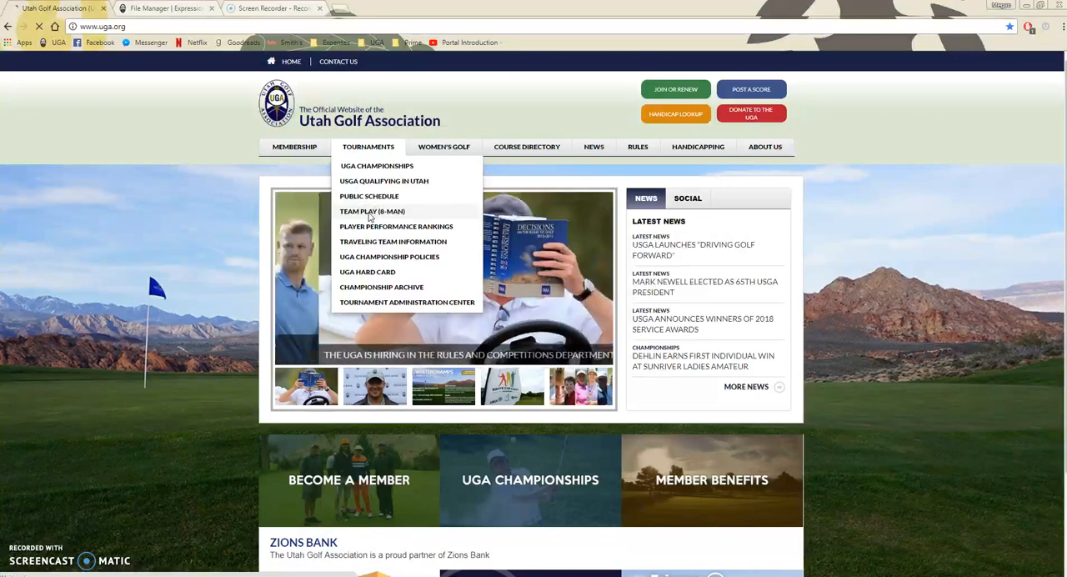
pyautogui.scroll(-1, 861, 450)
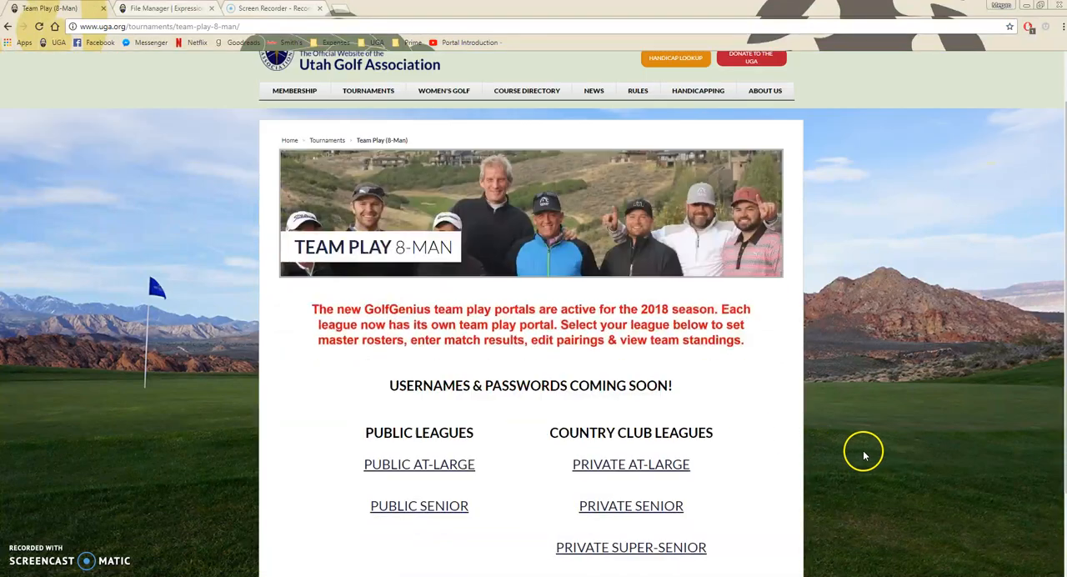
pyautogui.scroll(-1, 753, 503)
pyautogui.click(423, 405)
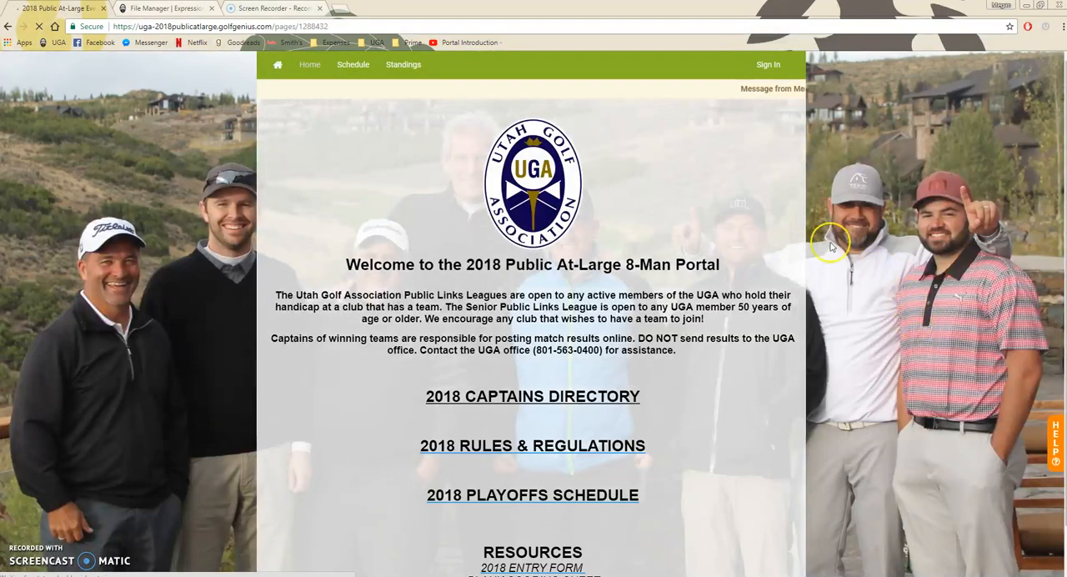
# - Return to the Team Play (8-Man) page and open the 2018 Women's Team Play portal from the Women's Golf section
pyautogui.click(8, 26)
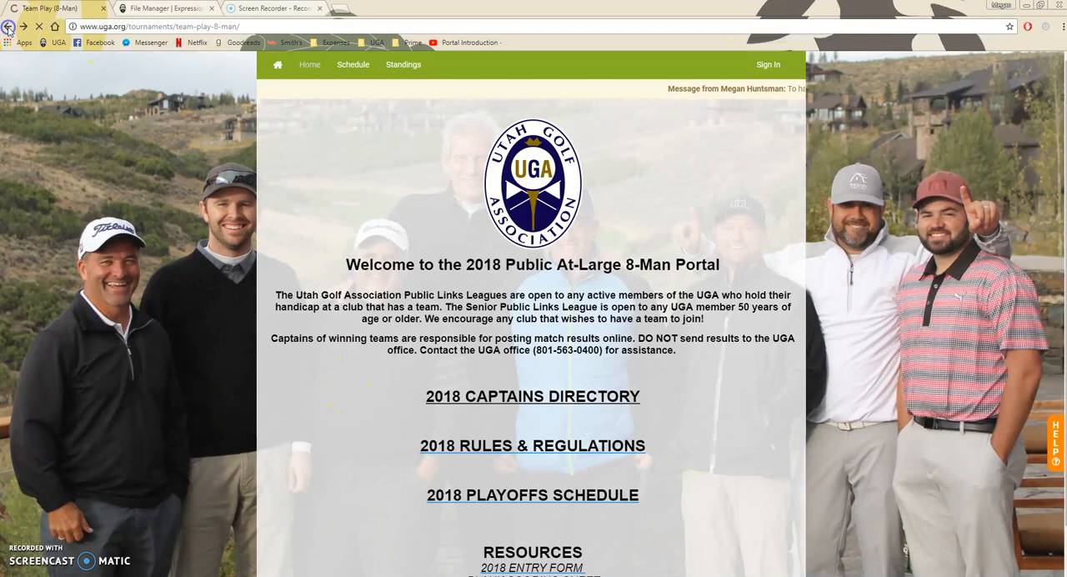
pyautogui.scroll(1, 484, 129)
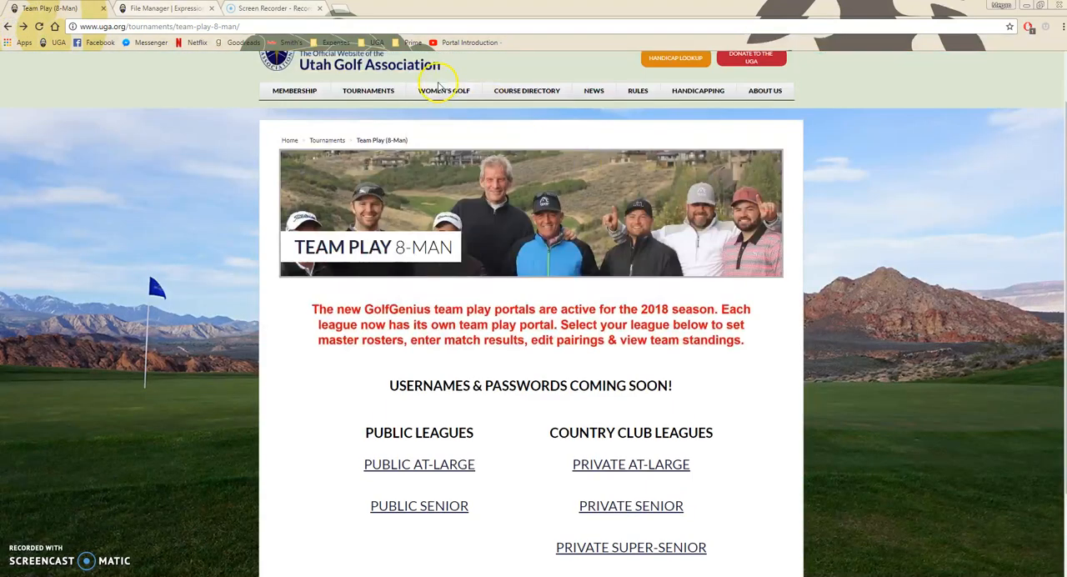
pyautogui.moveTo(444, 90)
pyautogui.click(459, 157)
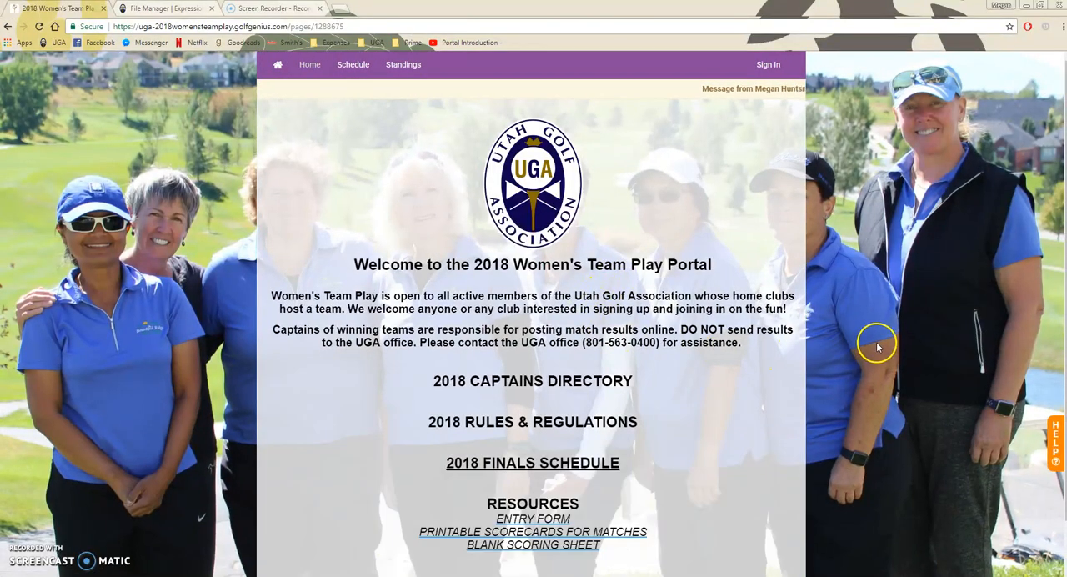
# - View the 2018 Finals Schedule linked on the Women's Team Play portal and close its browser tab
pyautogui.scroll(-1, 877, 347)
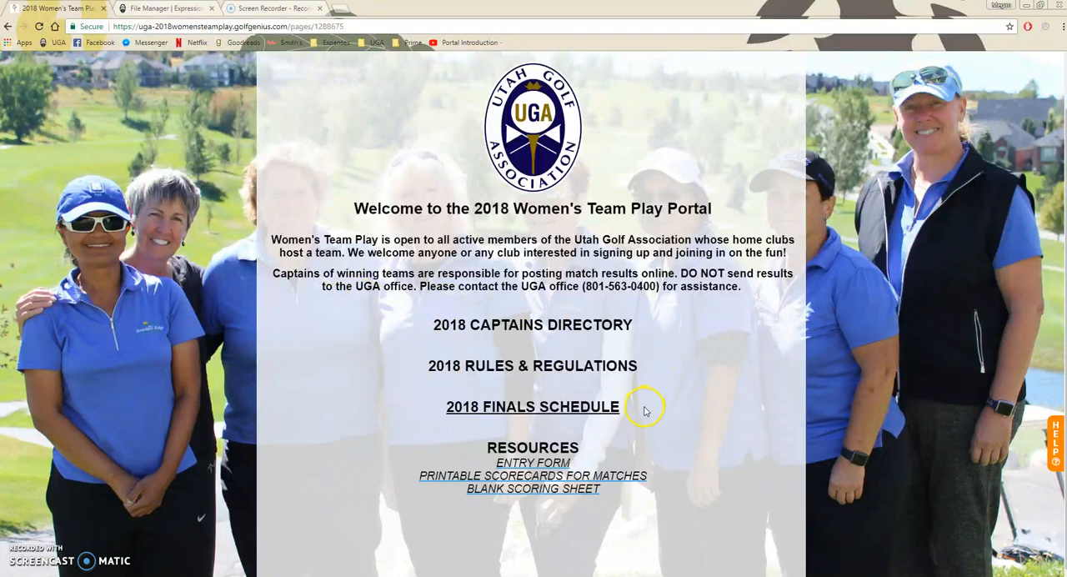
pyautogui.click(559, 407)
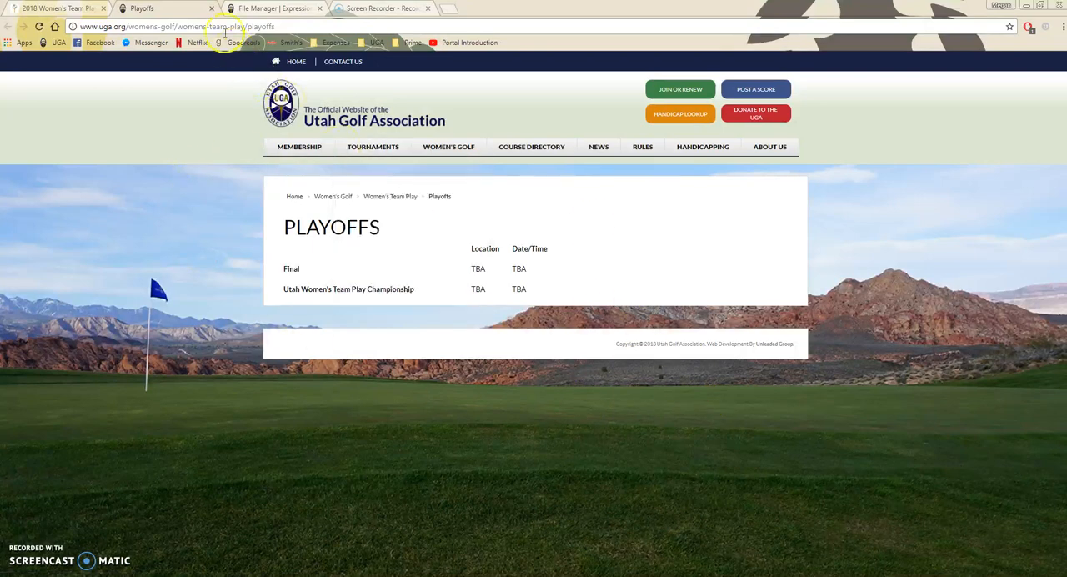
pyautogui.click(211, 9)
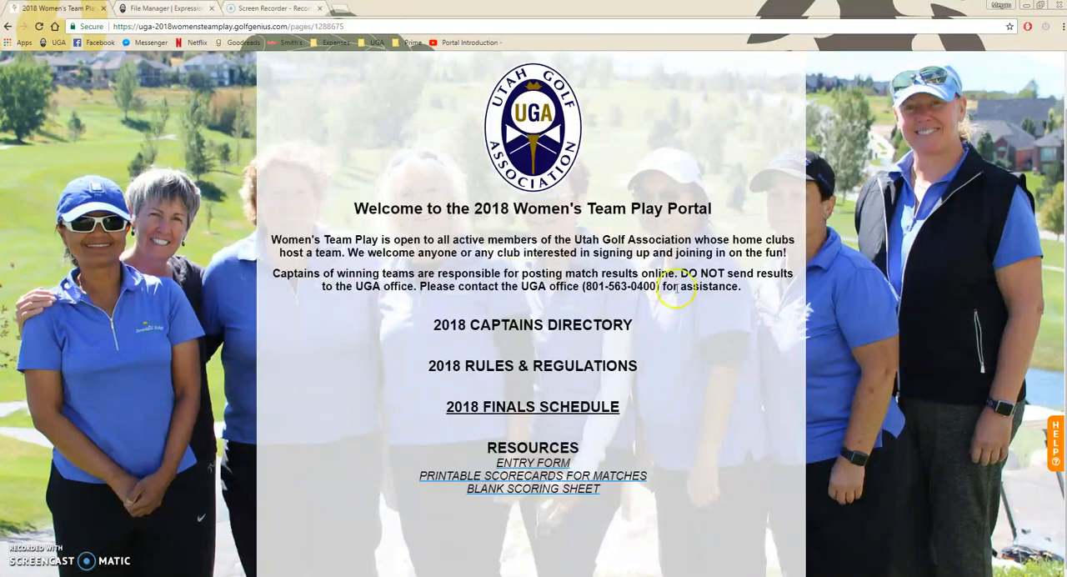
pyautogui.scroll(1, 763, 253)
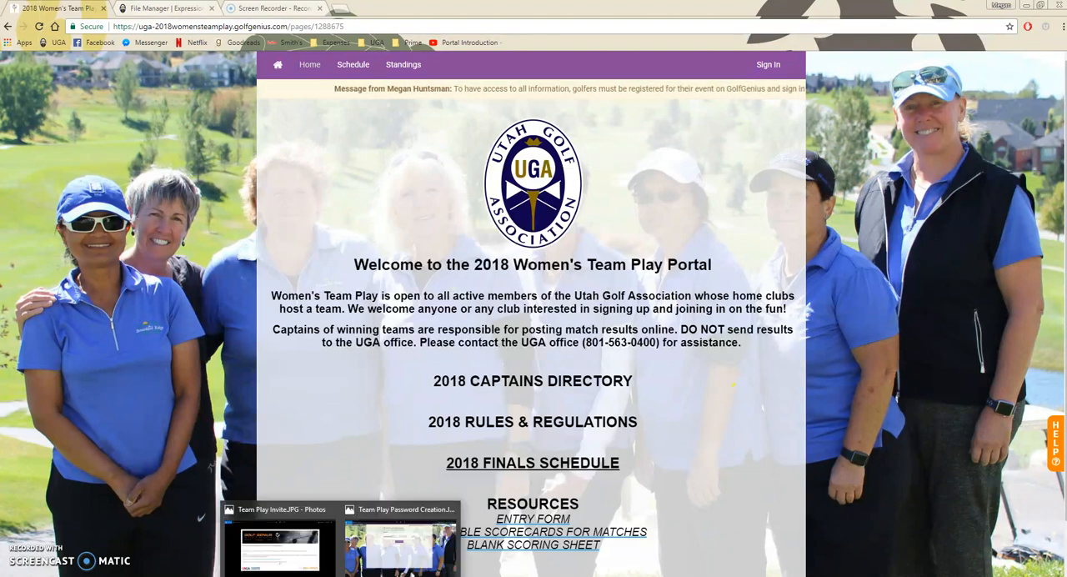
# - Switch to Photos to view the Team Play Invite and Team Play Password Creation images
pyautogui.click(279, 538)
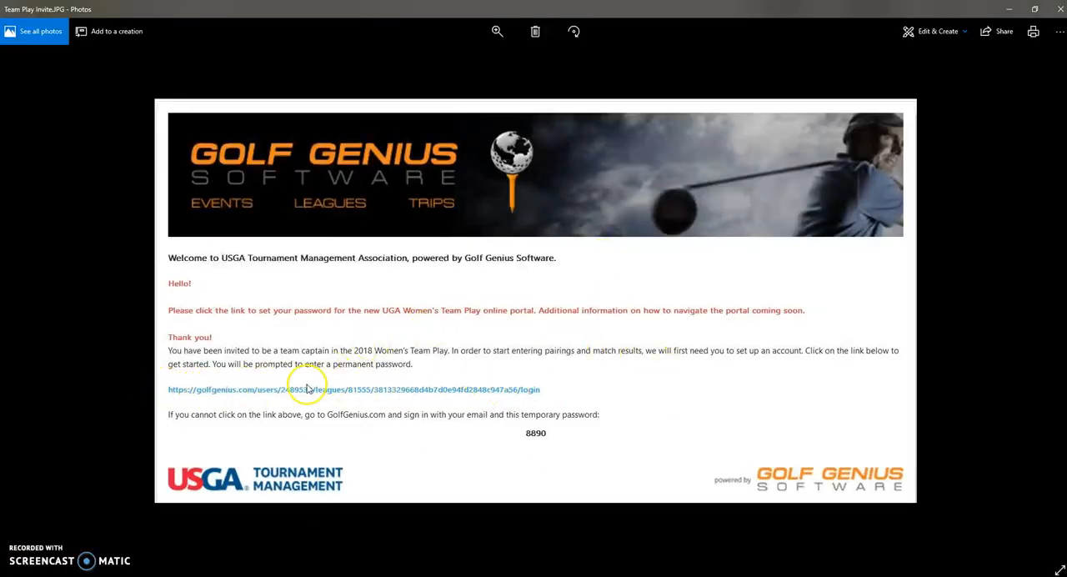
pyautogui.click(383, 564)
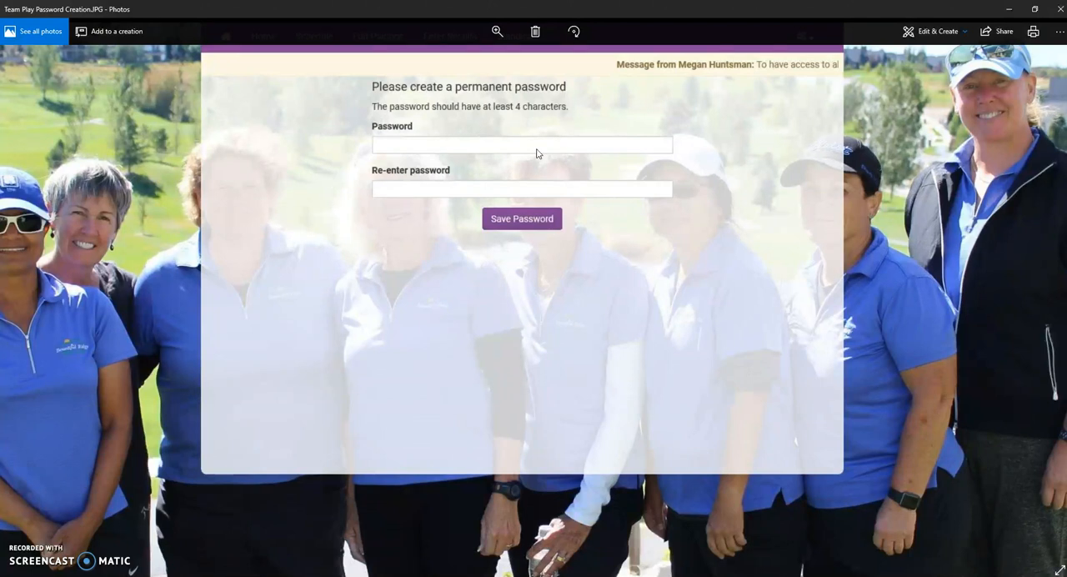
pyautogui.click(544, 192)
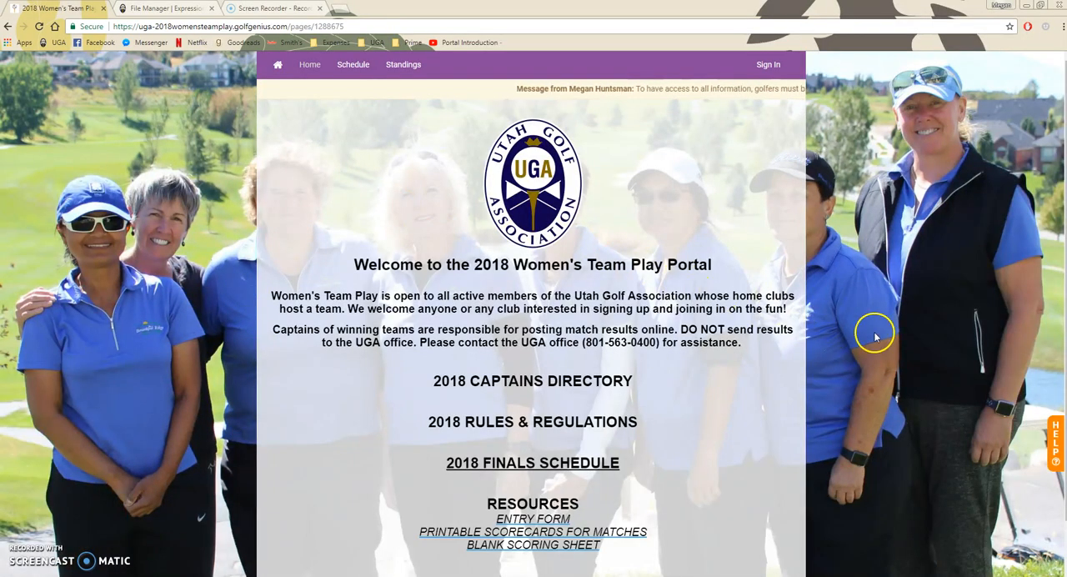
# - Sign in to the Women's Team Play portal with the captain's e-mail address and the account password
pyautogui.click(770, 70)
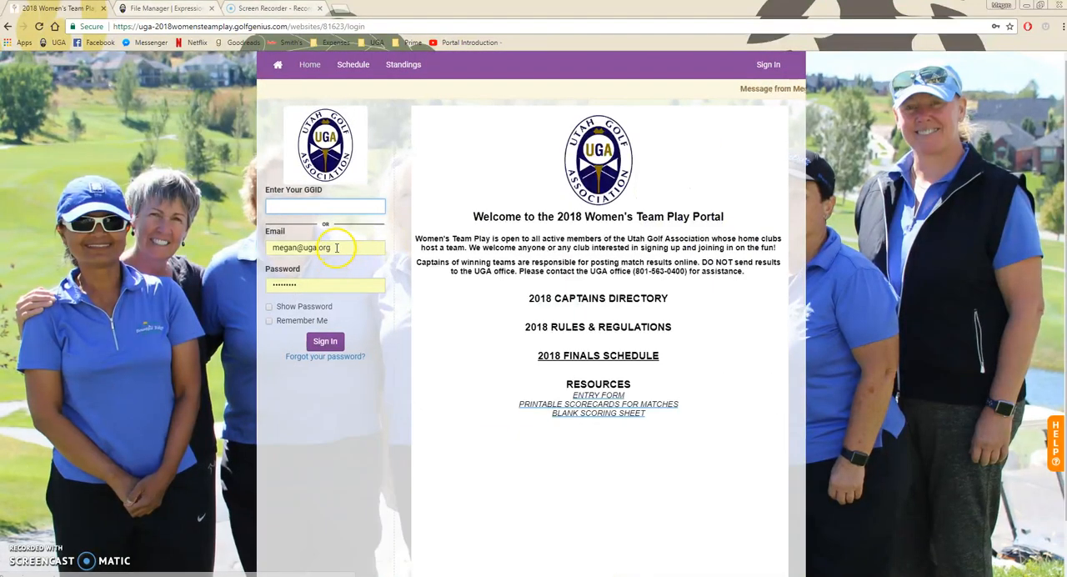
pyautogui.moveTo(337, 248); pyautogui.dragTo(265, 249)
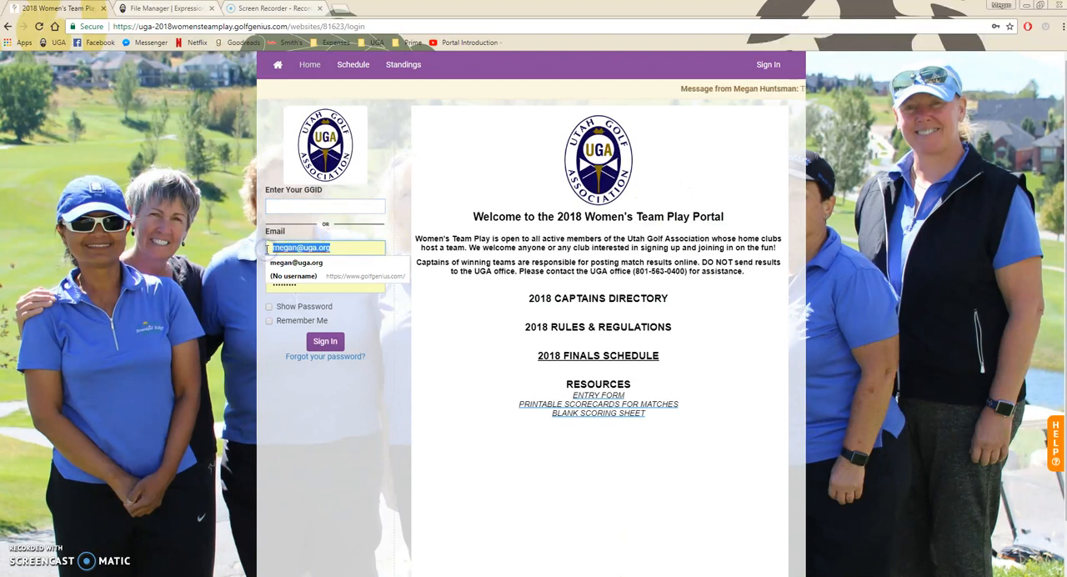
pyautogui.write('meganh')
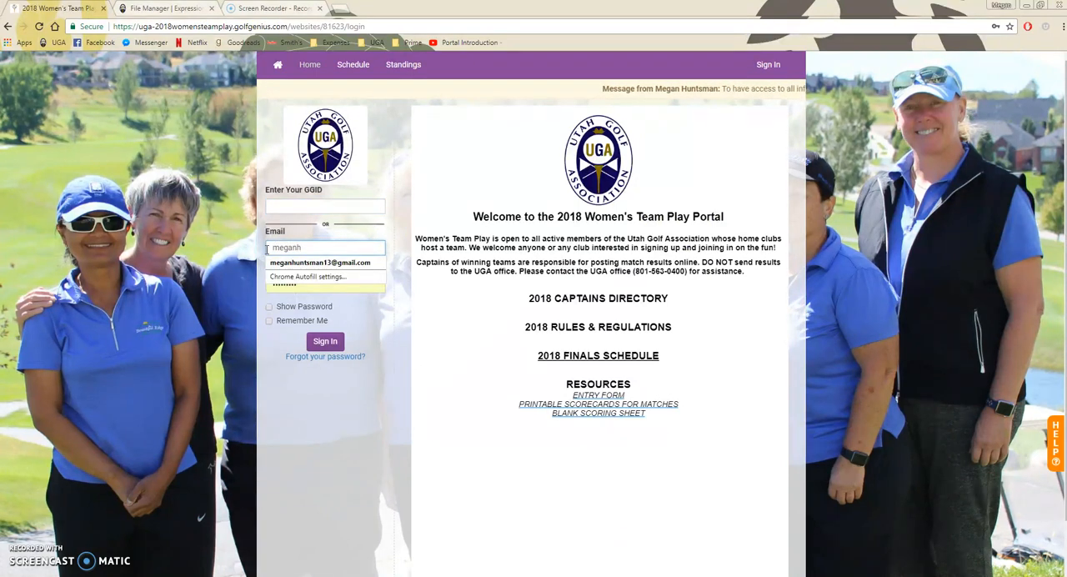
pyautogui.press('Down')
pyautogui.press('Return')
pyautogui.press('Tab')
pyautogui.write('••••••••••••')
pyautogui.press('Return')
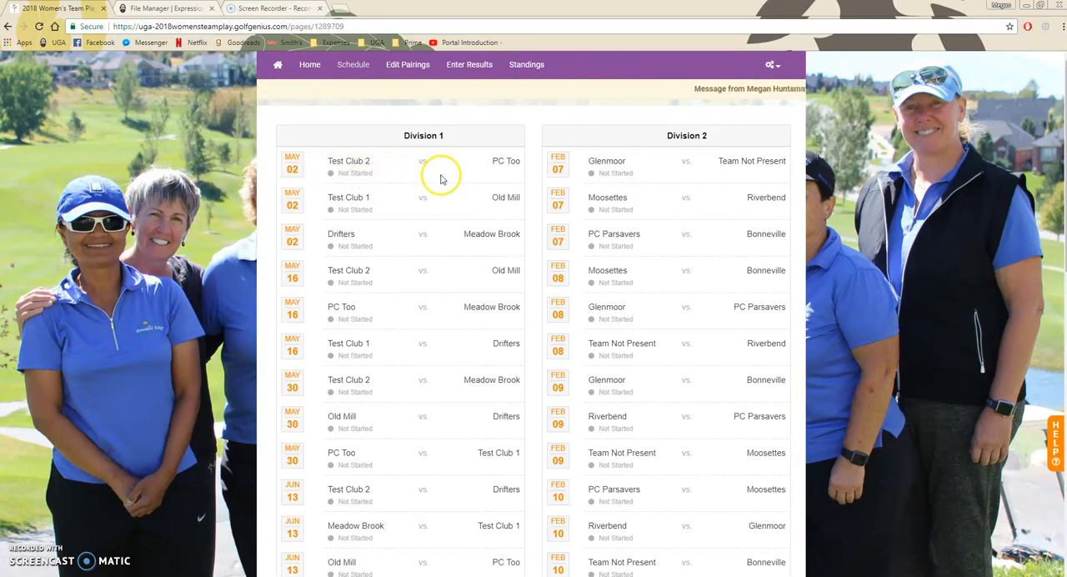
# - Open the Test Club 2 lineup for pairing edits in the 06/27/2018 round against Test Club 1
pyautogui.click(409, 66)
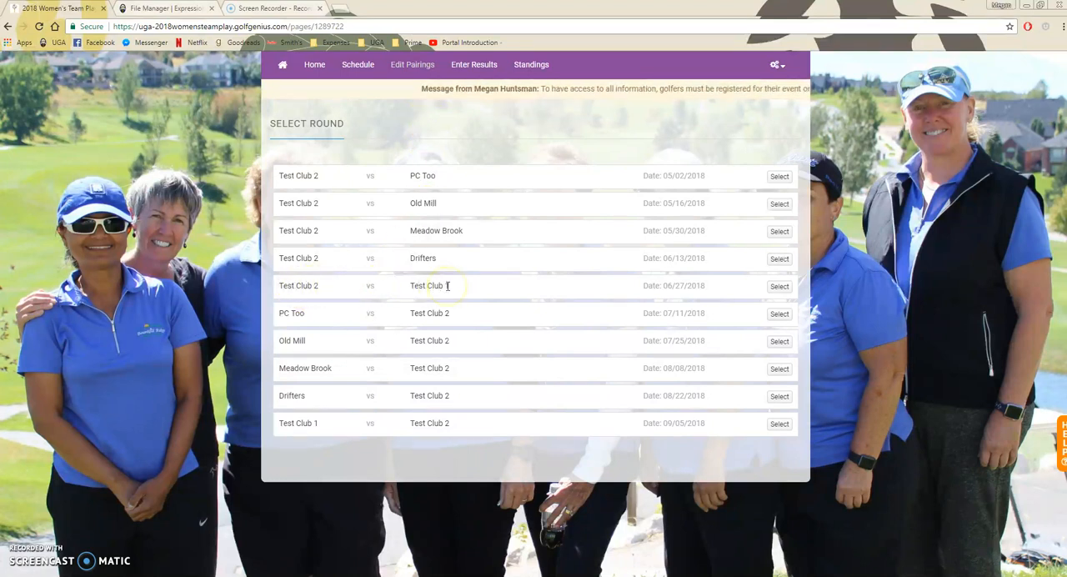
pyautogui.click(780, 287)
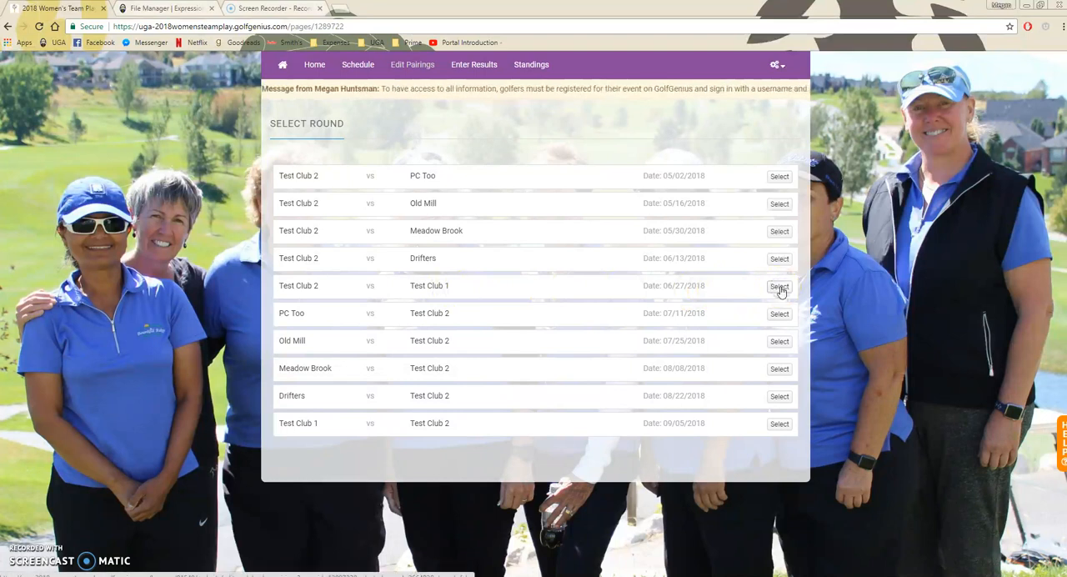
pyautogui.click(326, 143)
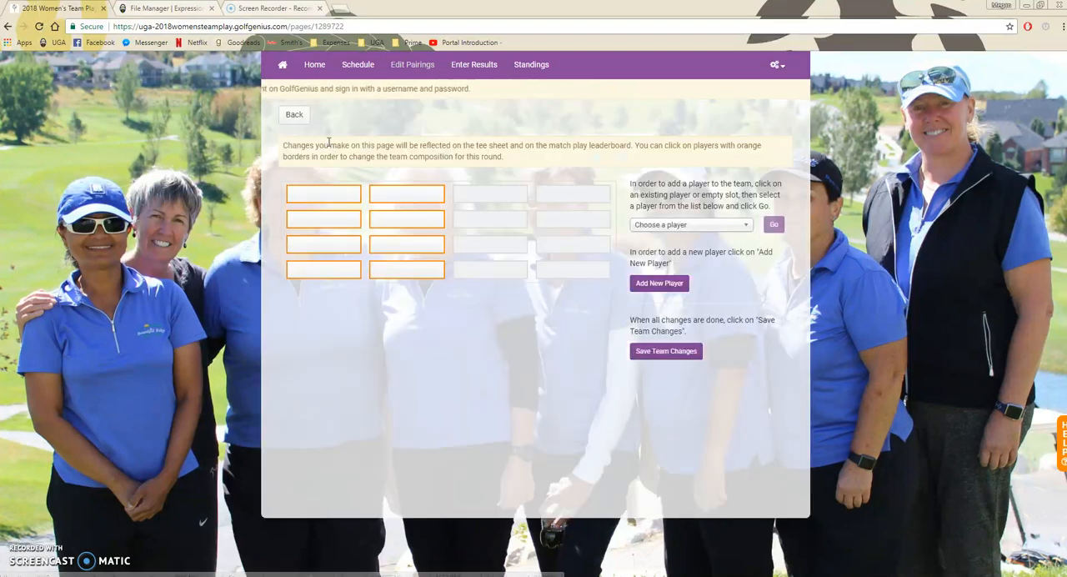
pyautogui.click(370, 142)
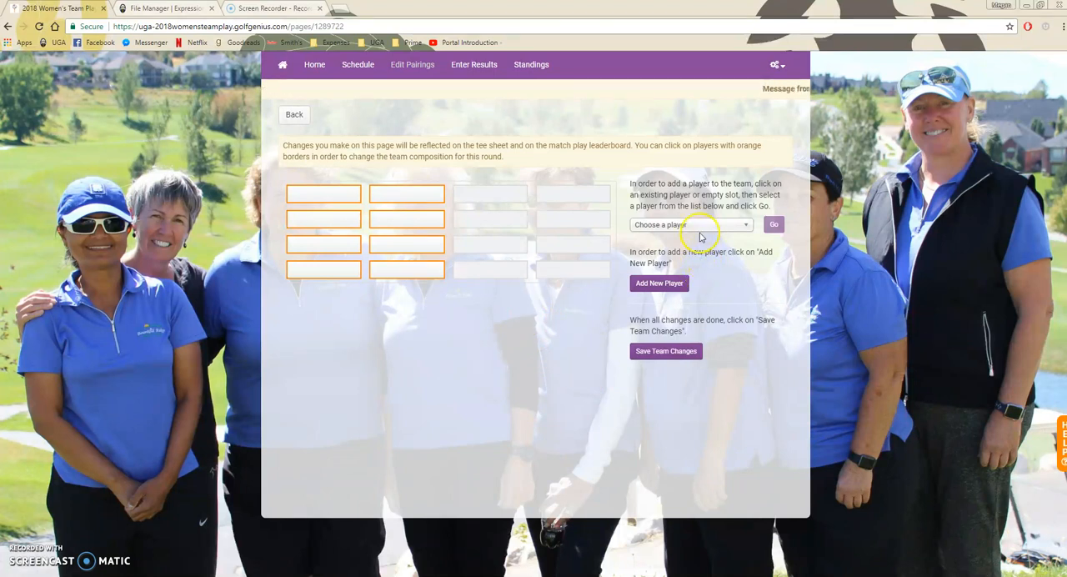
# - Examine the Add New Player search modes by last and first name and by GHIN number, then close the dialog
pyautogui.click(636, 281)
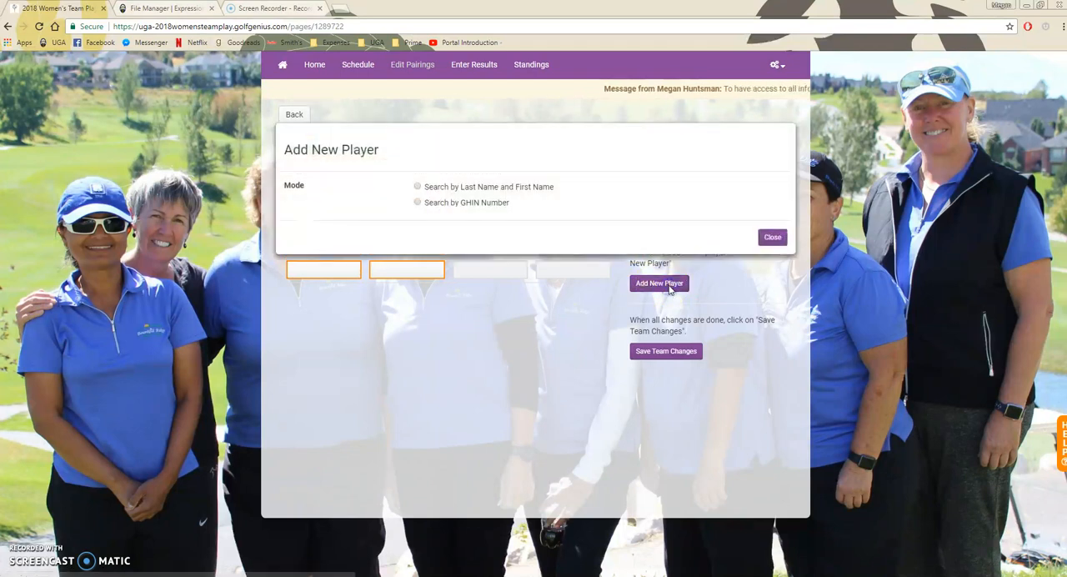
pyautogui.click(417, 188)
pyautogui.click(416, 203)
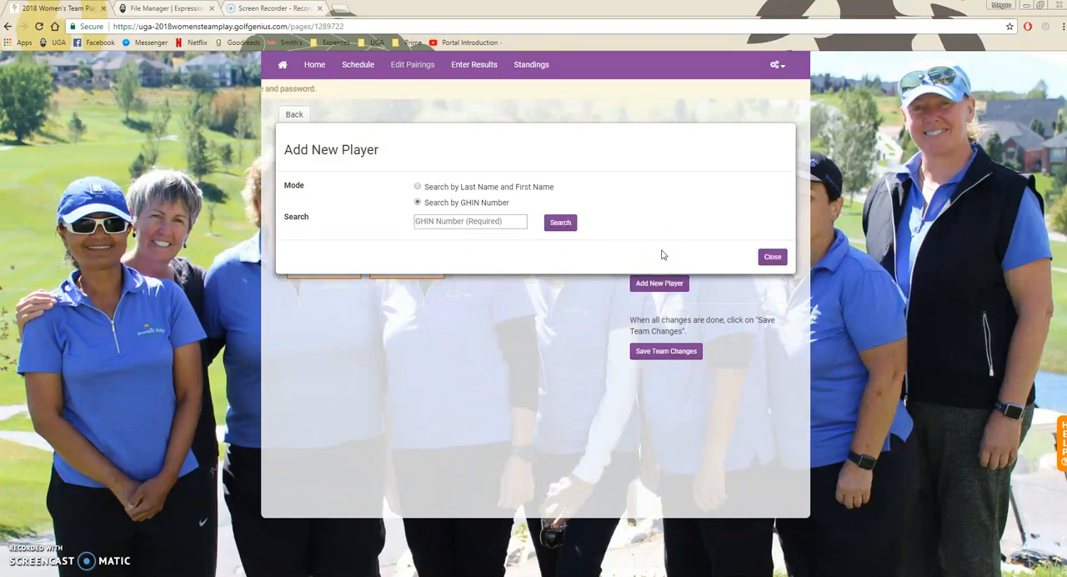
pyautogui.click(771, 256)
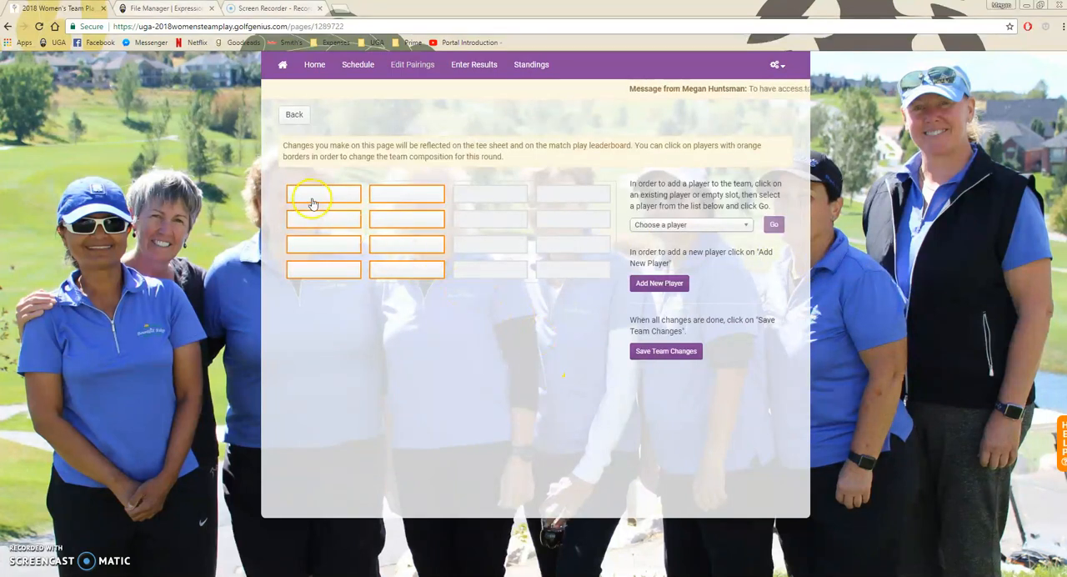
# - Fill the two editable slots in the first pairing row with the first and second players on the team list
pyautogui.click(321, 195)
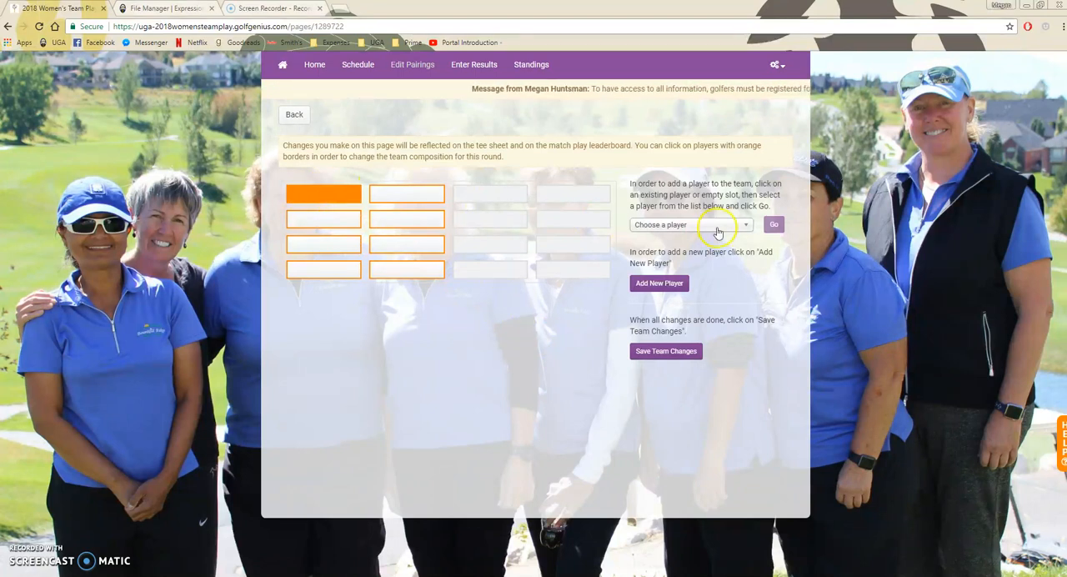
pyautogui.click(682, 226)
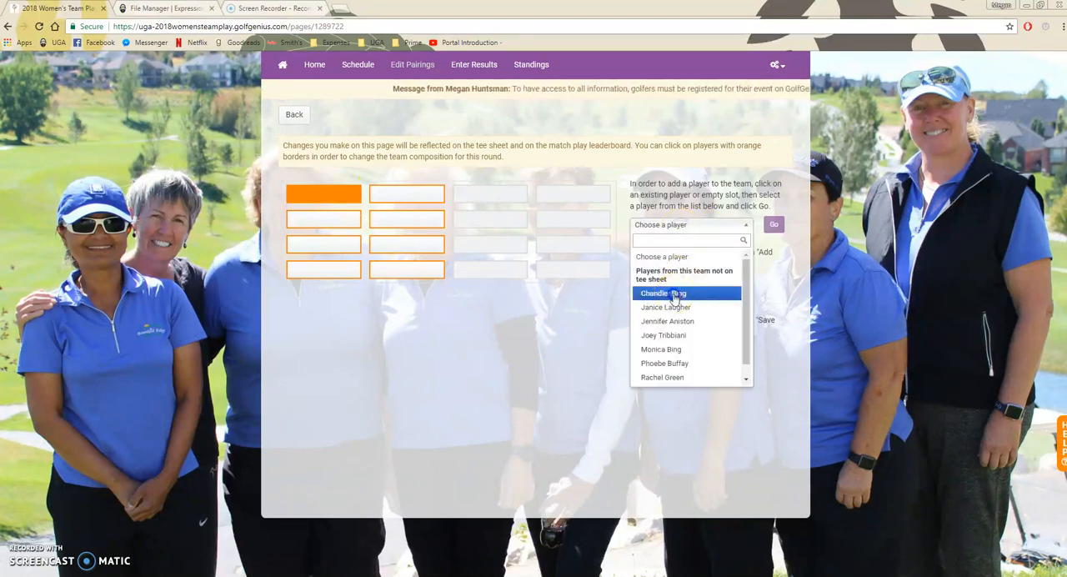
pyautogui.click(675, 294)
pyautogui.click(773, 224)
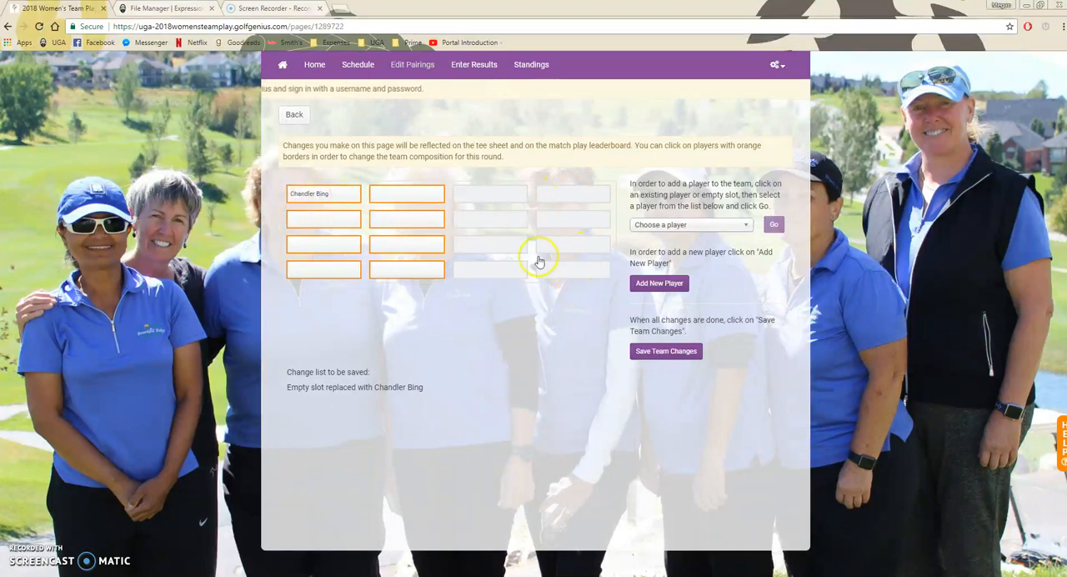
pyautogui.click(410, 194)
pyautogui.click(700, 225)
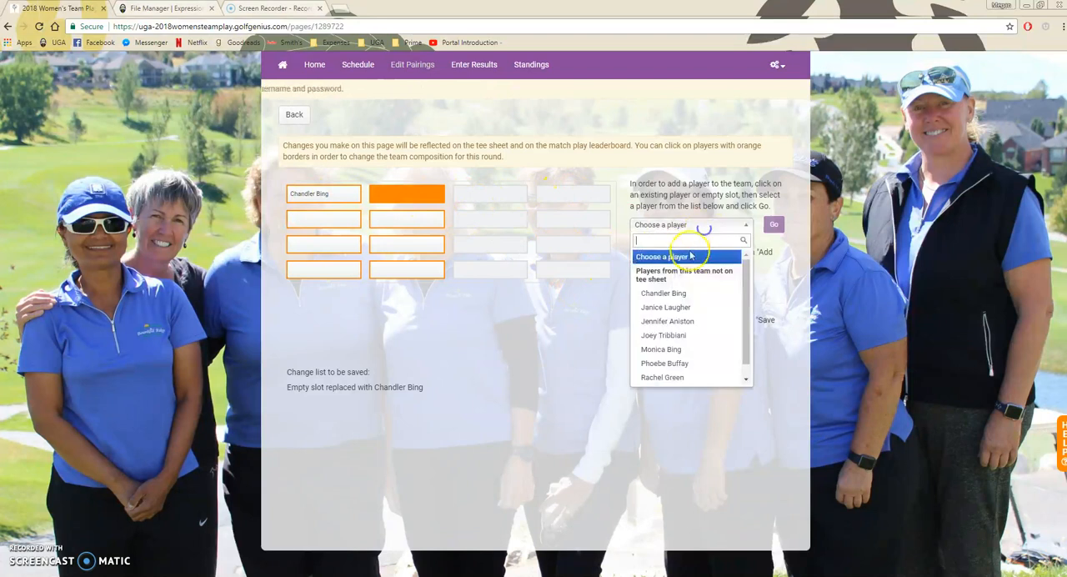
pyautogui.click(679, 308)
pyautogui.click(776, 225)
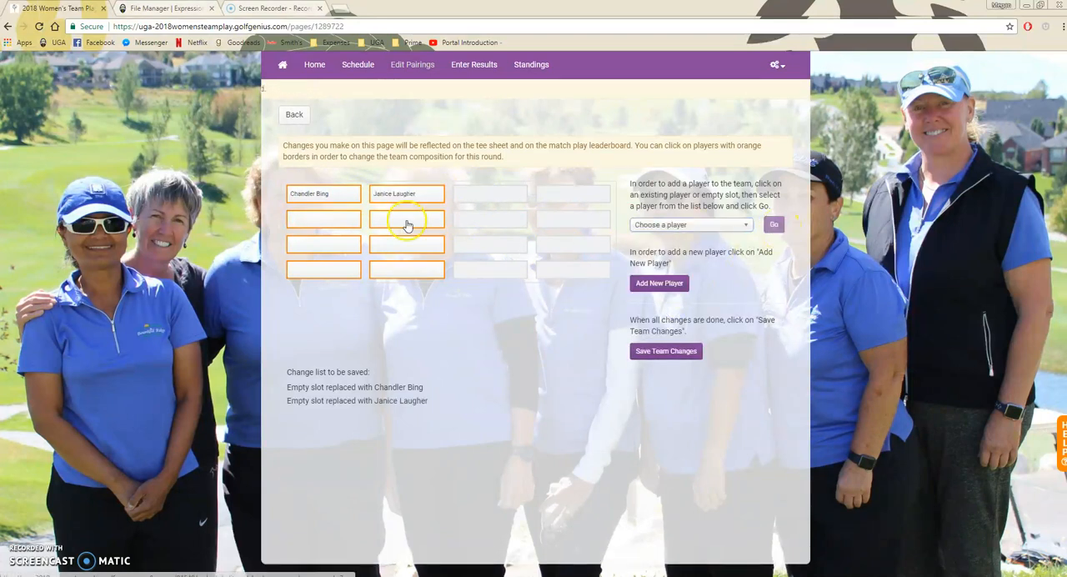
# - Fill the two editable slots in the second pairing row with the third and fourth players on the team list
pyautogui.click(321, 219)
pyautogui.click(666, 226)
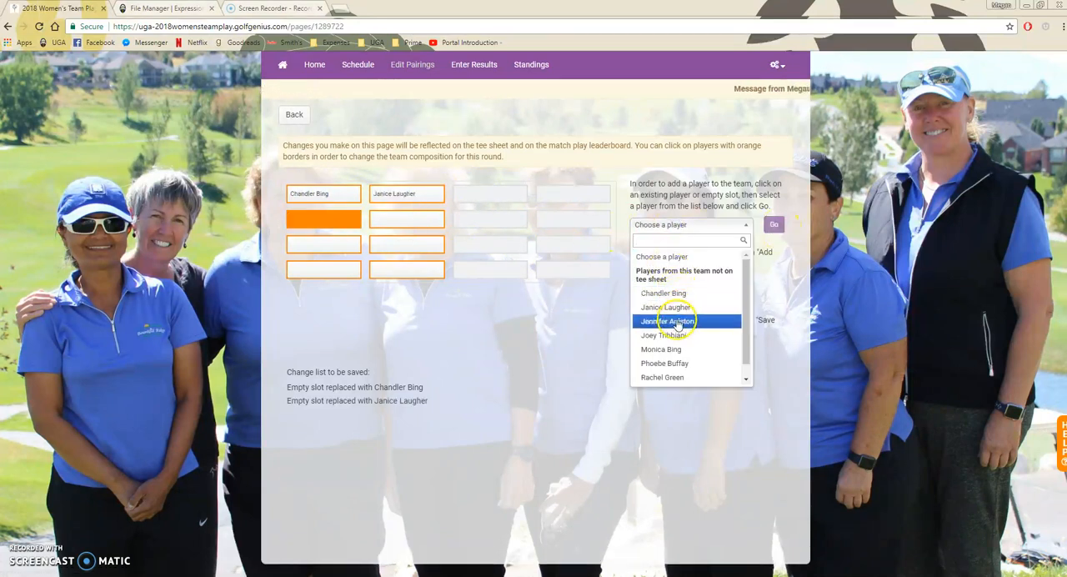
pyautogui.click(672, 319)
pyautogui.click(776, 226)
pyautogui.click(405, 218)
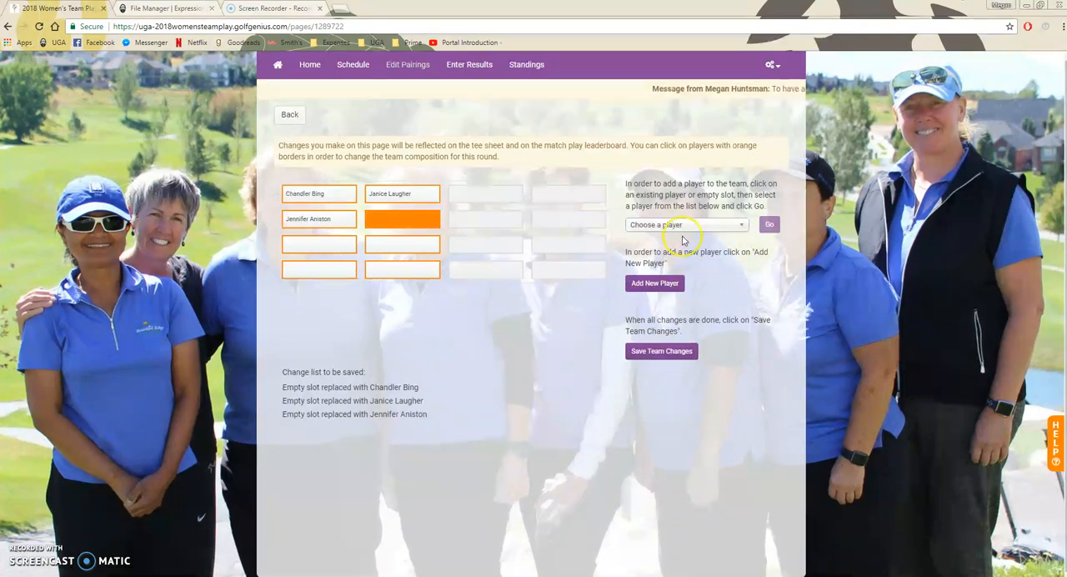
pyautogui.click(684, 225)
pyautogui.click(683, 334)
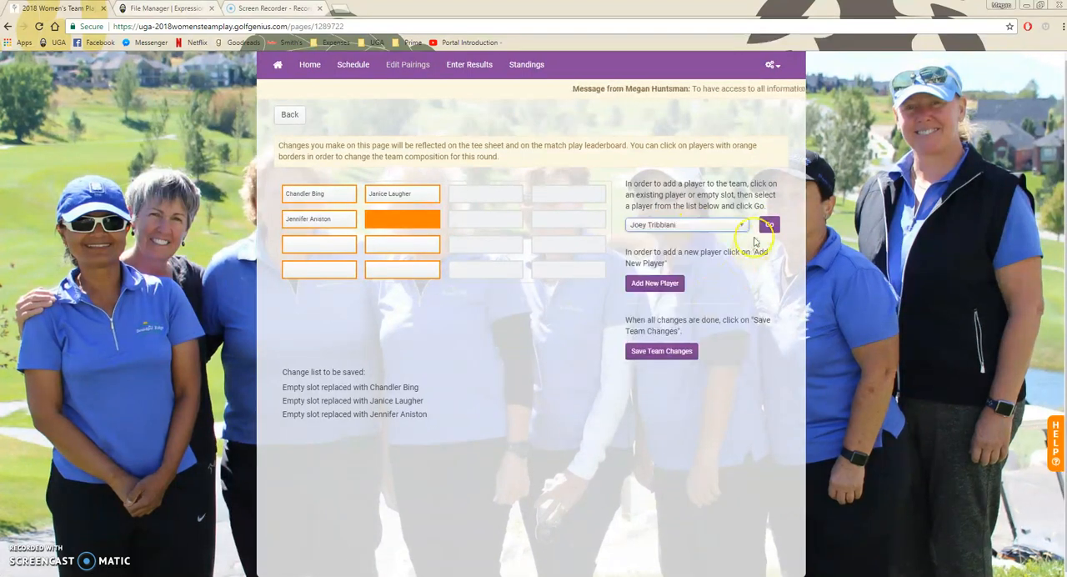
pyautogui.click(768, 224)
# - Fill the two editable slots in the third pairing row with the fifth and sixth players on the team list
pyautogui.click(323, 243)
pyautogui.click(658, 225)
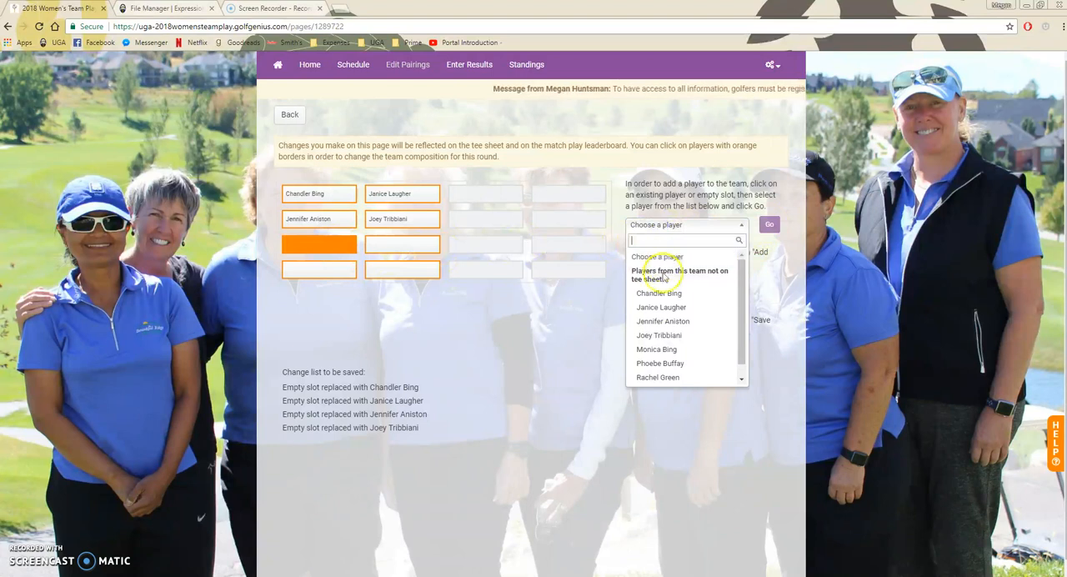
pyautogui.click(669, 350)
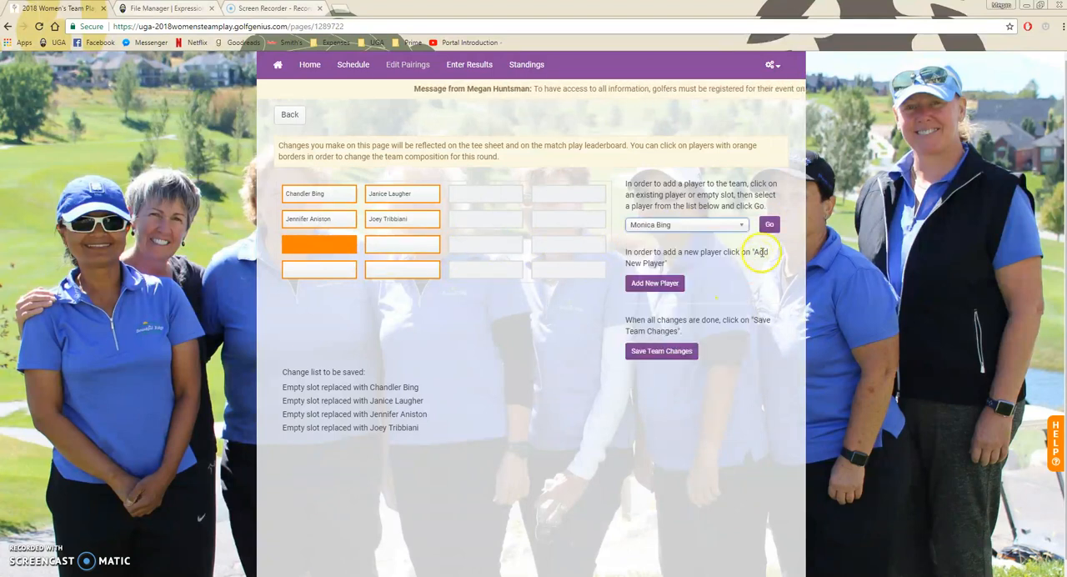
pyautogui.click(768, 224)
pyautogui.click(403, 243)
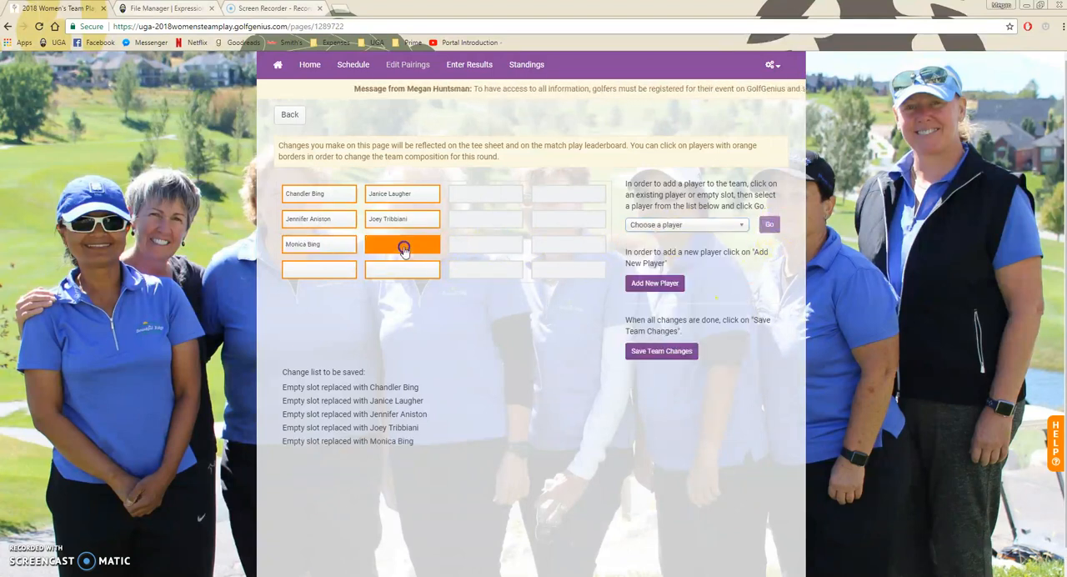
pyautogui.click(684, 224)
pyautogui.click(650, 351)
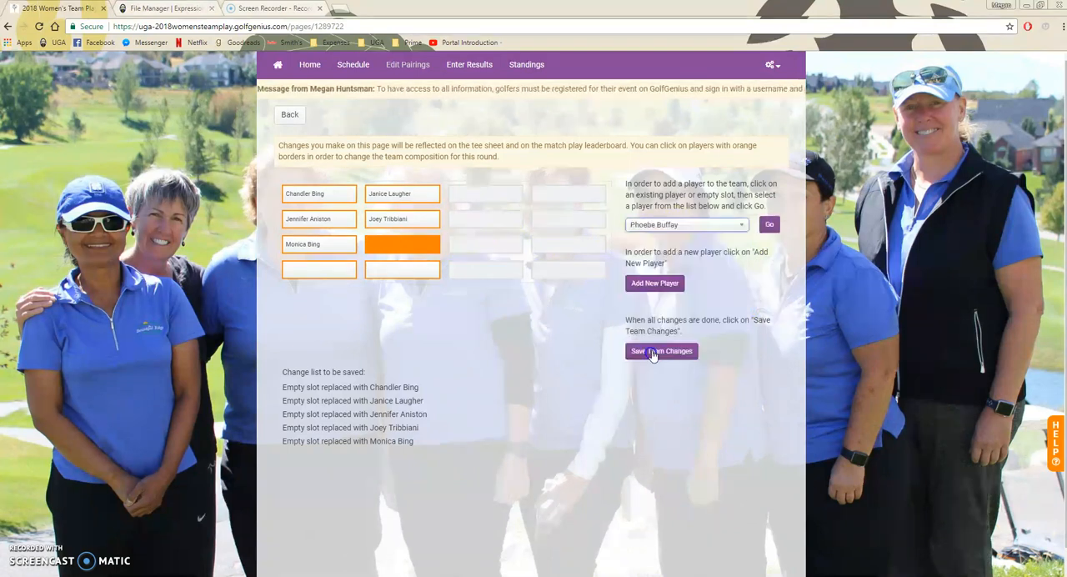
pyautogui.click(768, 224)
# - Fill the two editable slots in the fourth pairing row with the seventh and eighth players on the team list
pyautogui.click(304, 268)
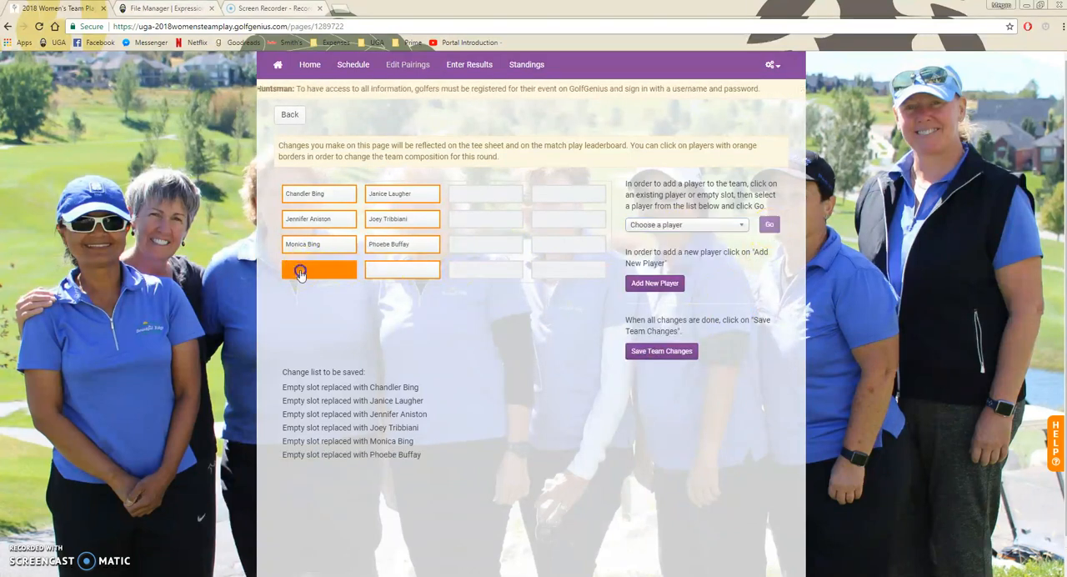
pyautogui.click(680, 225)
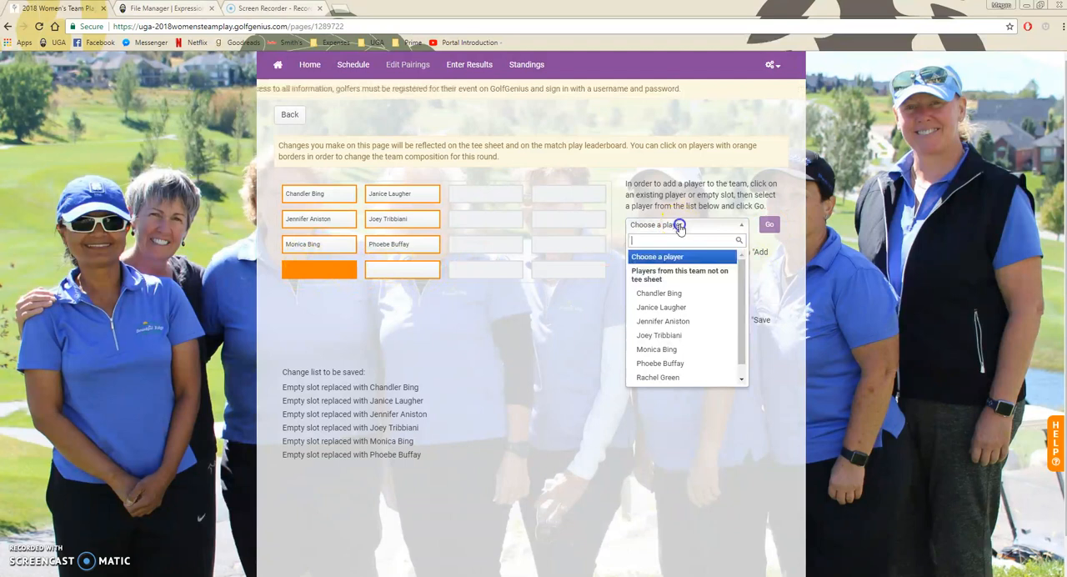
pyautogui.scroll(-1, 738, 292)
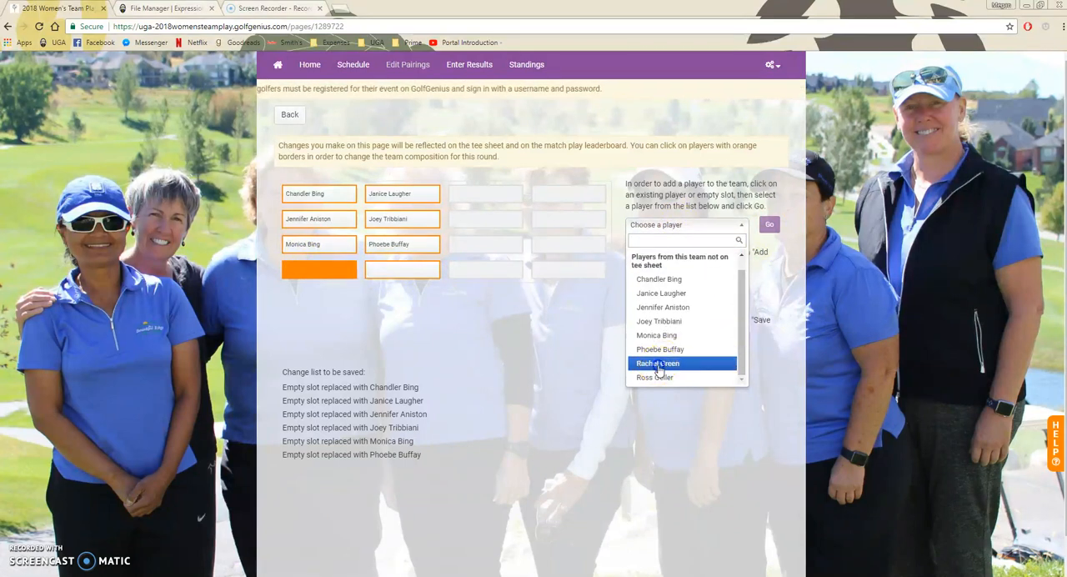
pyautogui.click(683, 363)
pyautogui.click(769, 225)
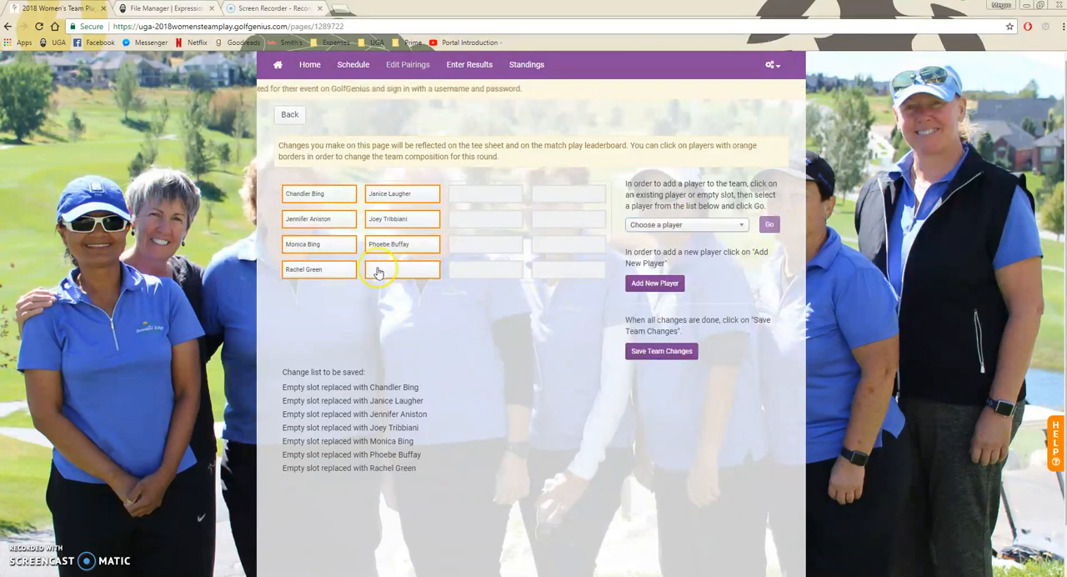
pyautogui.click(377, 270)
pyautogui.click(673, 225)
pyautogui.scroll(-1, 698, 367)
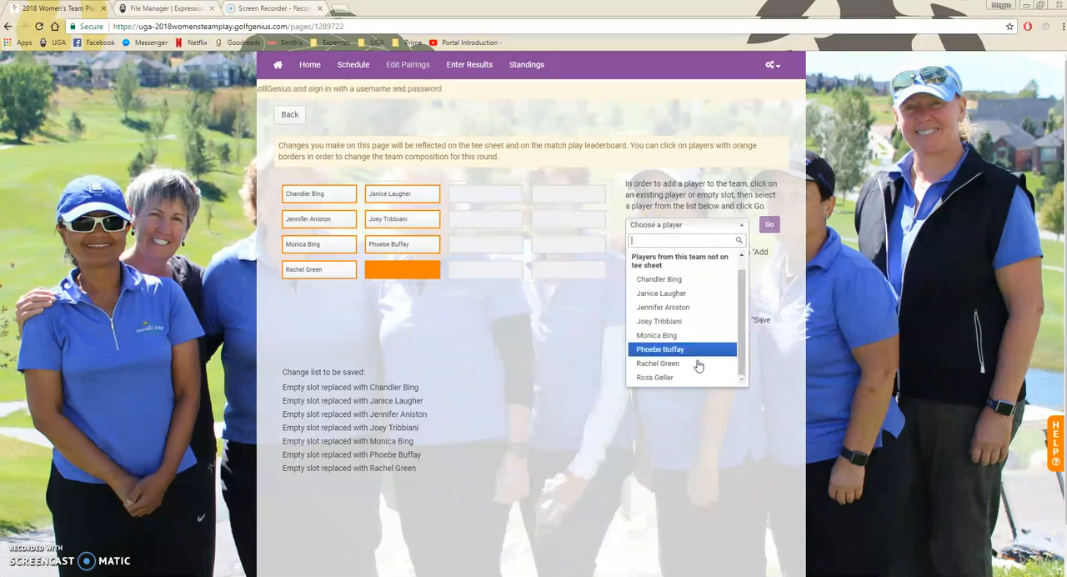
pyautogui.click(656, 376)
pyautogui.click(768, 224)
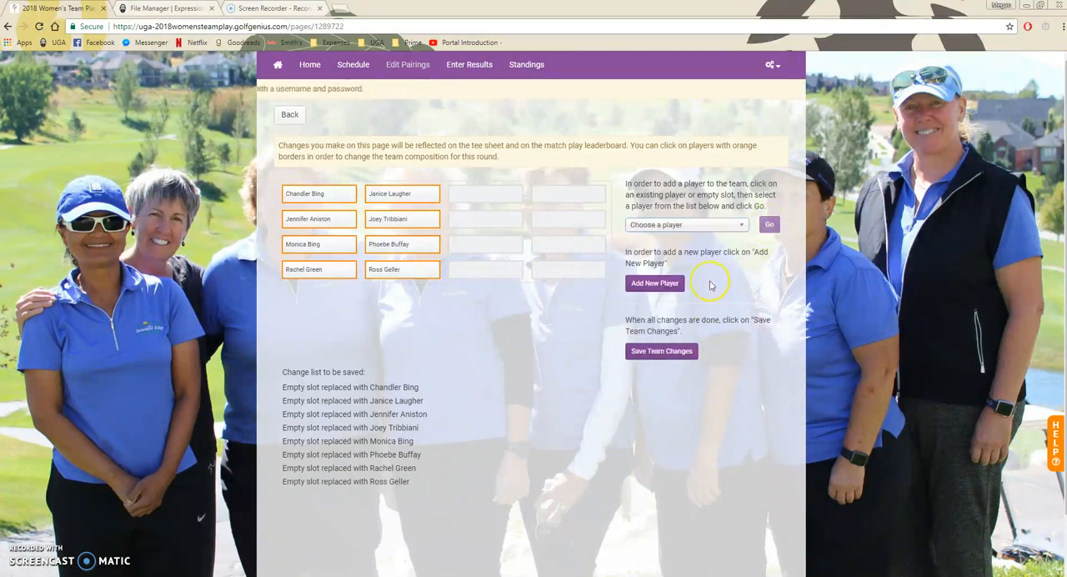
# - Save the Test Club 2 team changes and mark the pairings as final
pyautogui.click(648, 351)
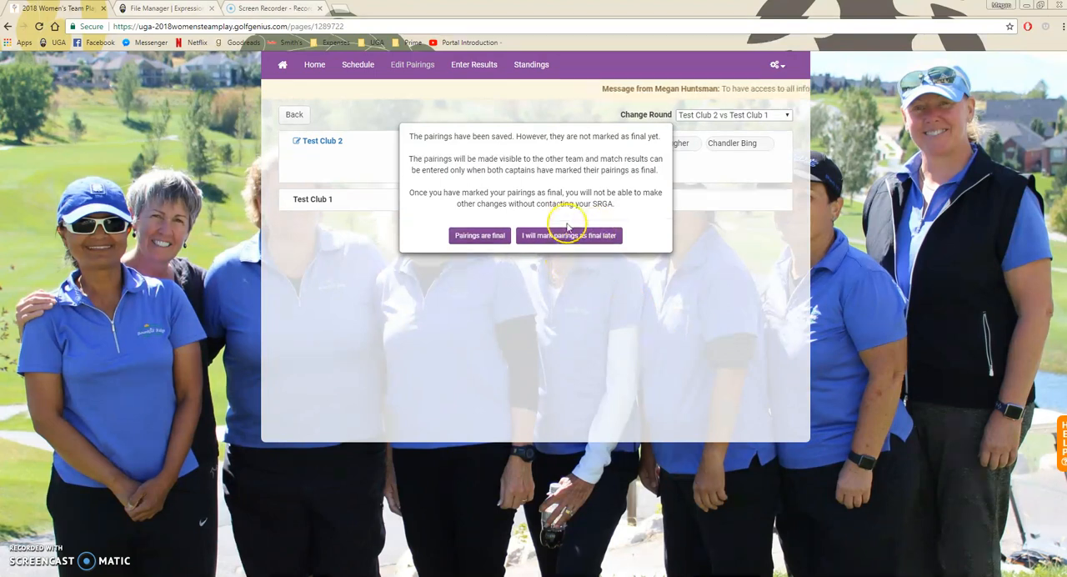
pyautogui.click(467, 238)
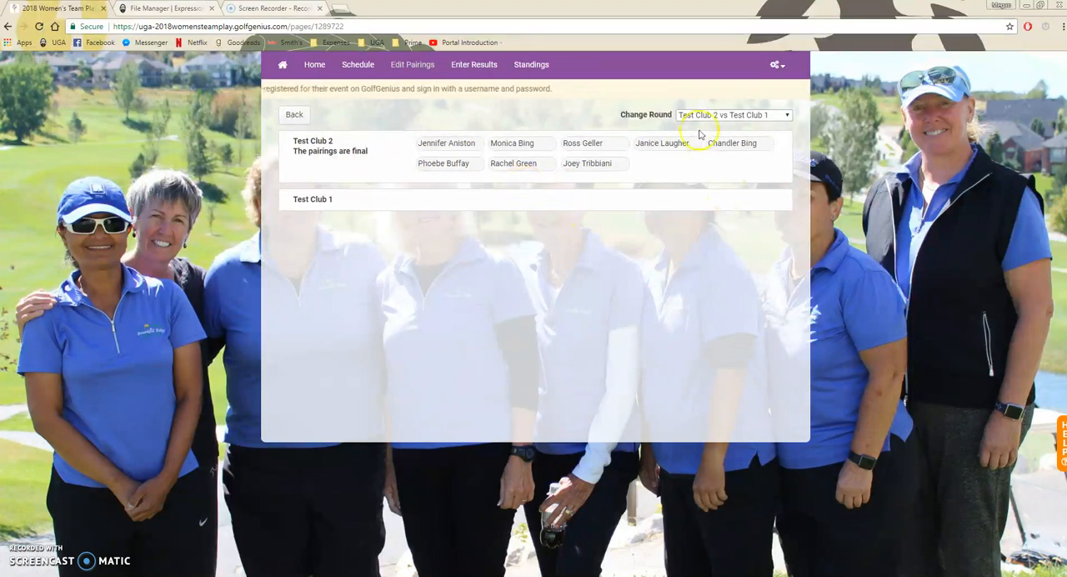
# - Sign out of the portal and sign in as the Test Club 1 captain with that account's e-mail and password
pyautogui.click(782, 70)
pyautogui.click(728, 117)
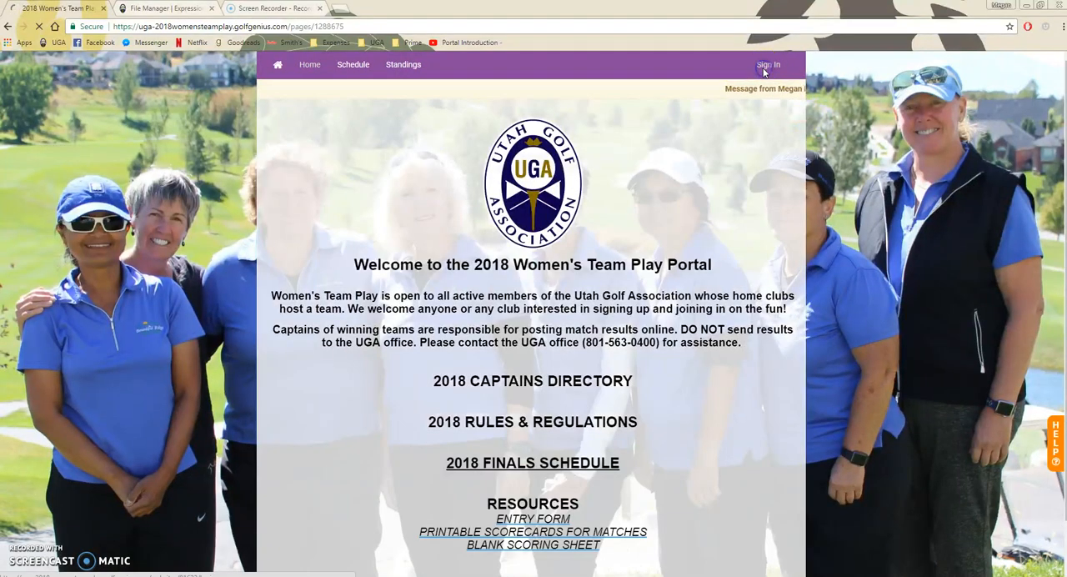
pyautogui.click(763, 67)
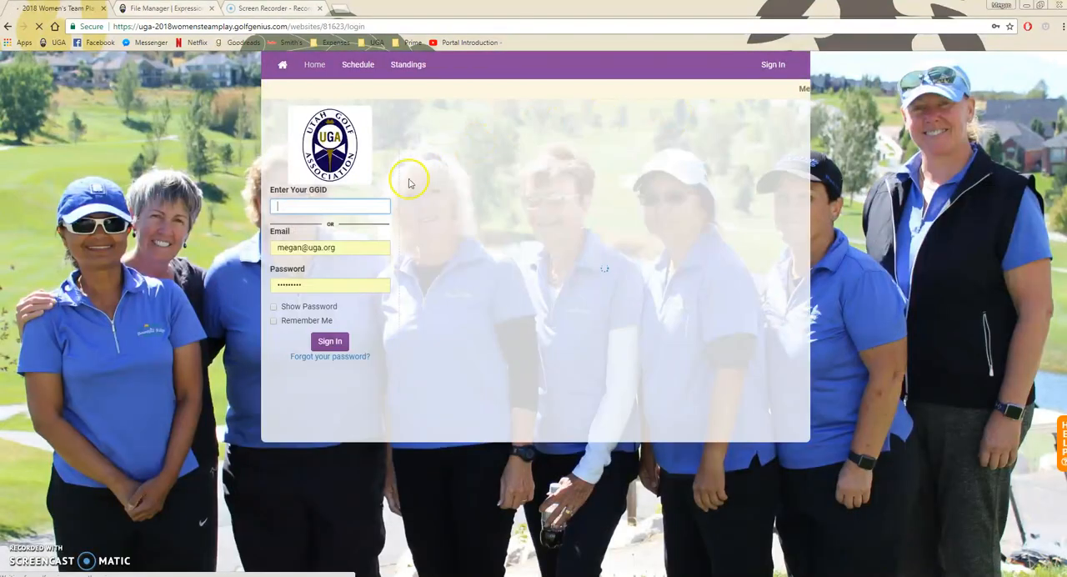
pyautogui.click(339, 248)
pyautogui.tripleClick(339, 248)
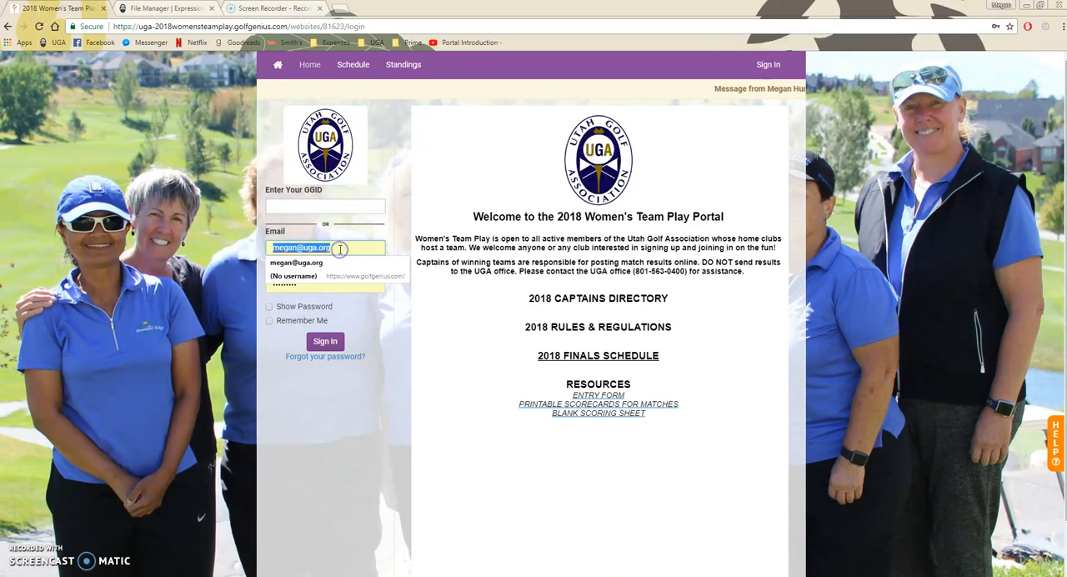
pyautogui.press('Down')
pyautogui.press('Return')
pyautogui.press('Tab')
pyautogui.write('••••••••••')
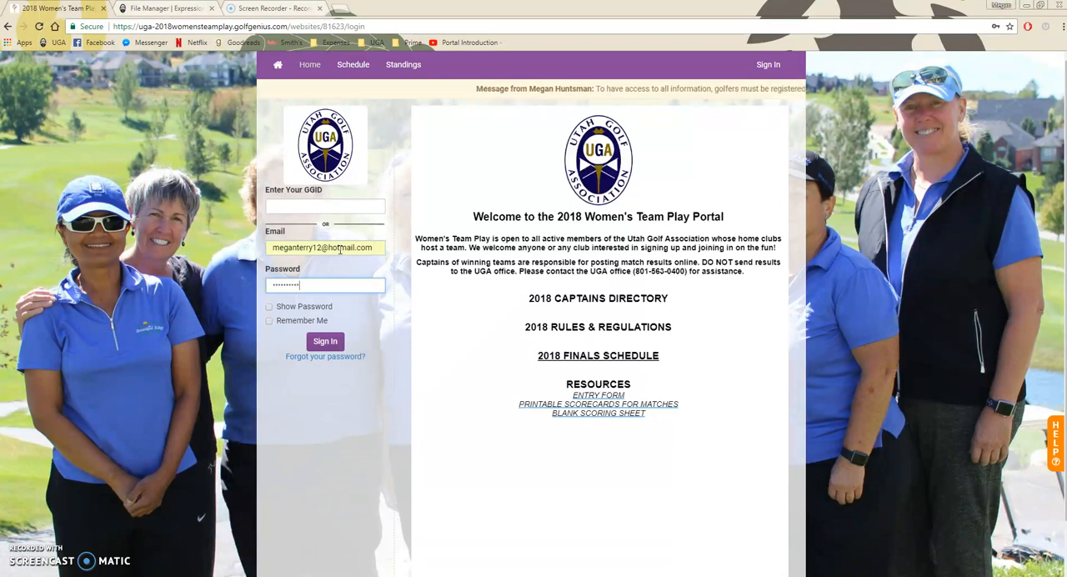
pyautogui.press('Return')
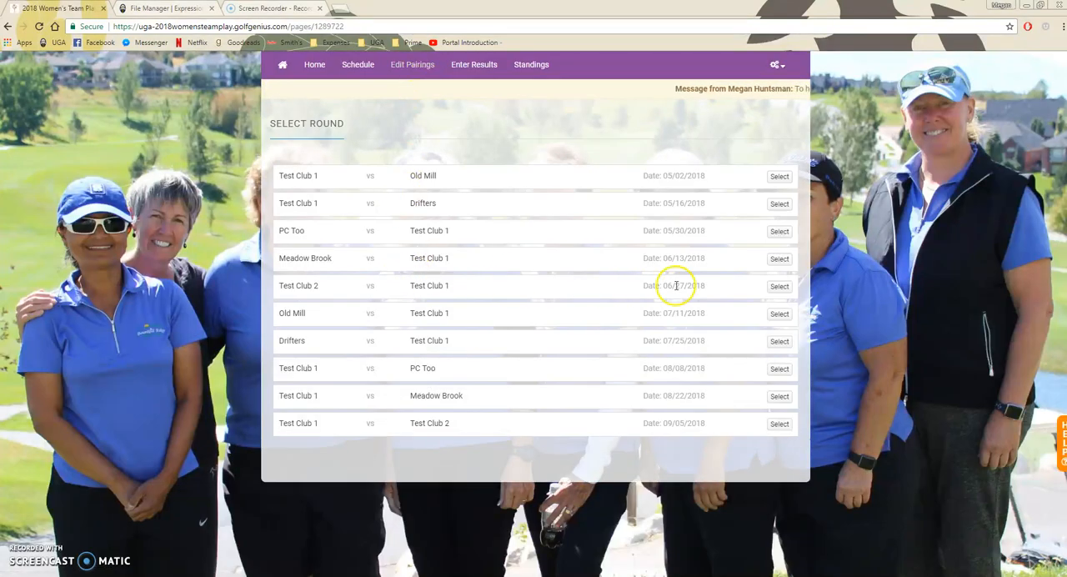
# - Open the Test Club 1 lineup for the 06/27/2018 round against Test Club 2 and fill its first pairing row with the first two listed players
pyautogui.click(779, 287)
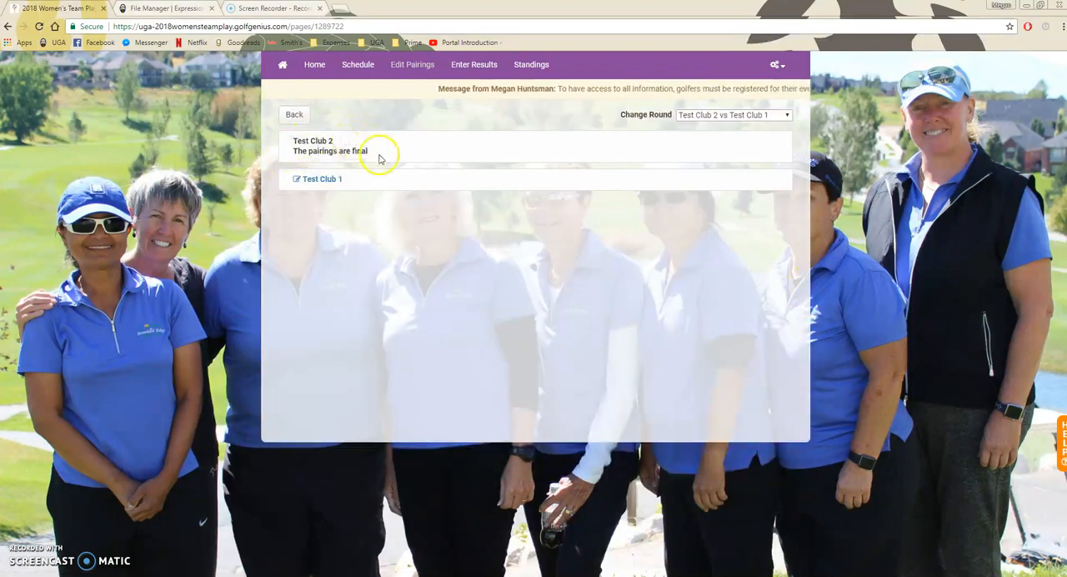
pyautogui.click(321, 180)
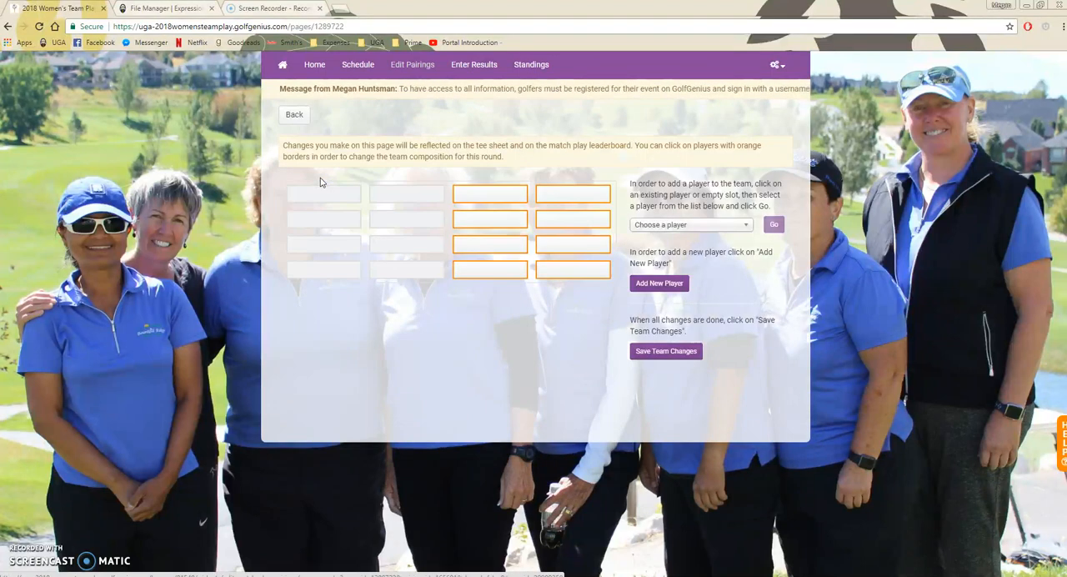
pyautogui.click(494, 194)
pyautogui.click(688, 224)
pyautogui.click(676, 296)
pyautogui.click(773, 227)
pyautogui.click(566, 196)
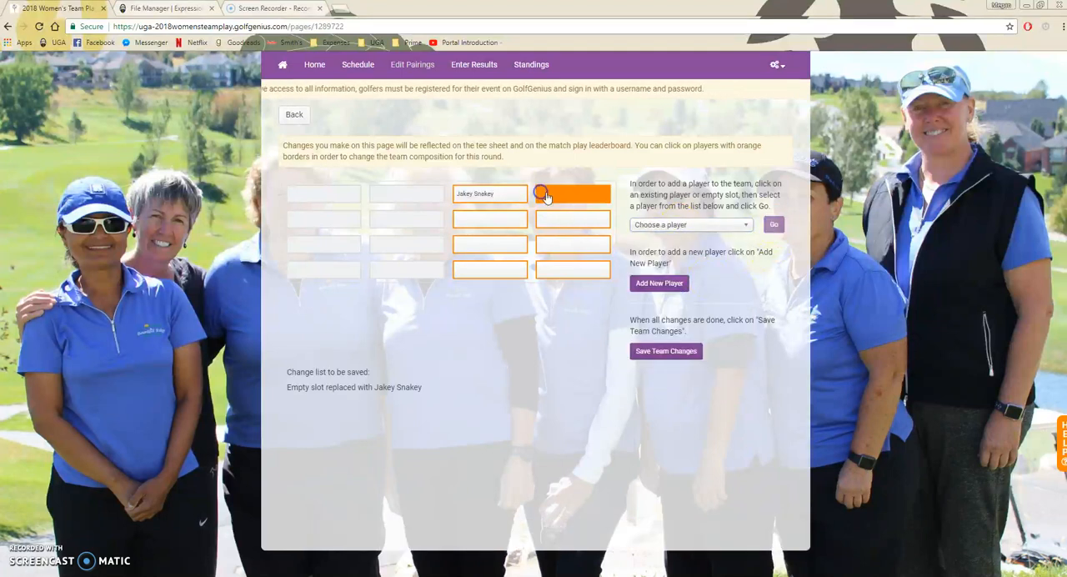
pyautogui.click(677, 224)
pyautogui.click(692, 307)
pyautogui.click(773, 225)
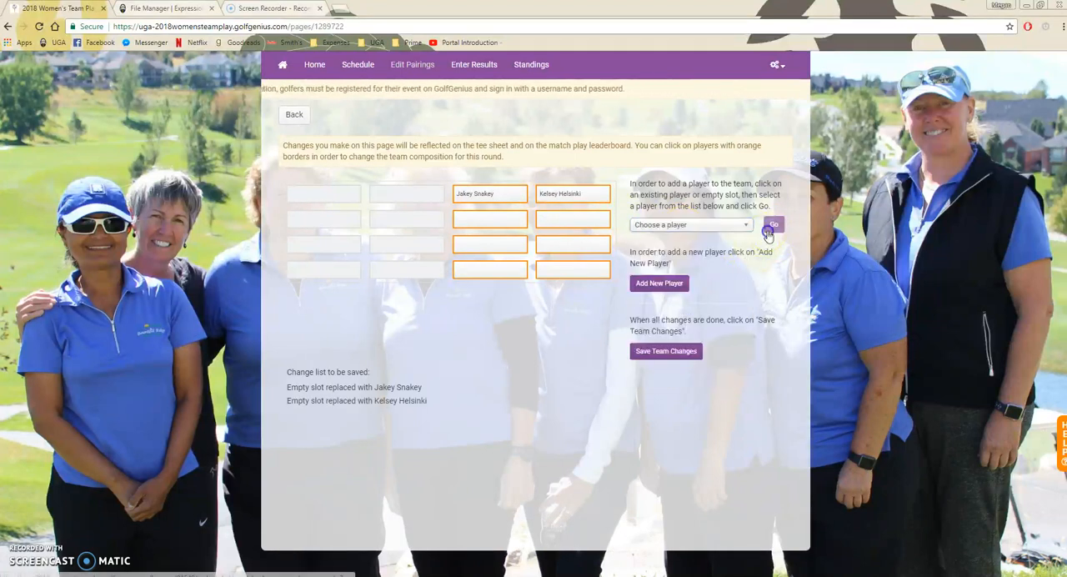
# - Fill the two editable slots in Test Club 1's second pairing row with the third and fourth players on the team list
pyautogui.click(498, 219)
pyautogui.click(692, 225)
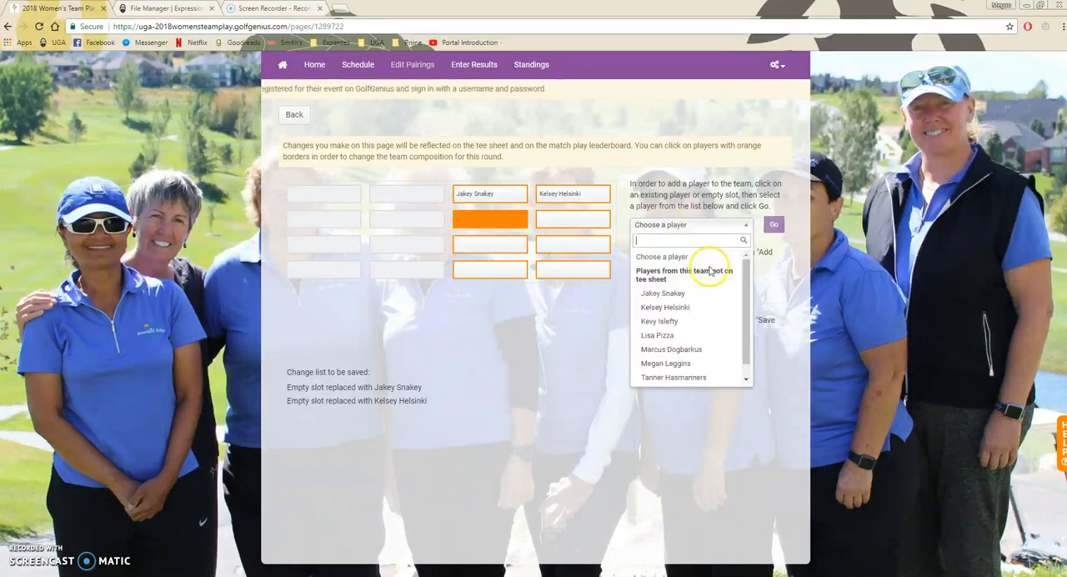
pyautogui.click(692, 318)
pyautogui.click(773, 224)
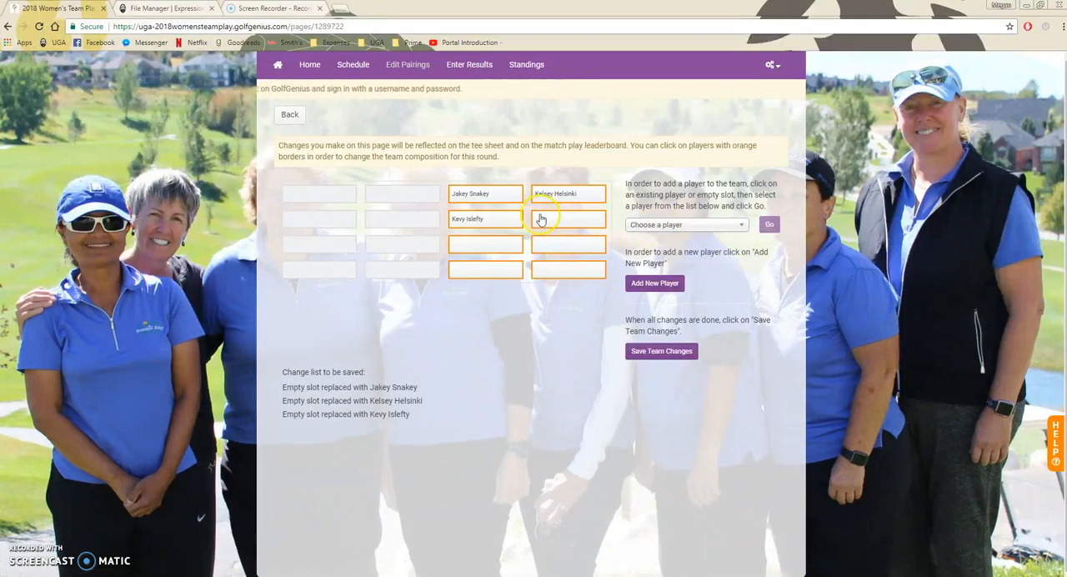
pyautogui.click(550, 218)
pyautogui.click(698, 225)
pyautogui.click(702, 335)
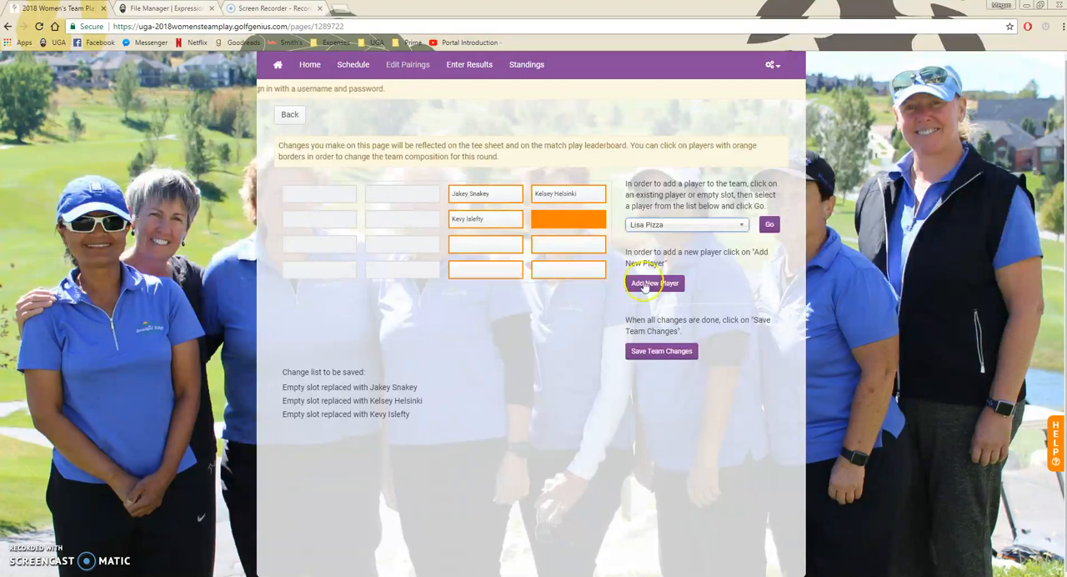
pyautogui.click(773, 225)
# - Fill the two editable slots in Test Club 1's third pairing row with the fifth and sixth players on the team list
pyautogui.click(482, 245)
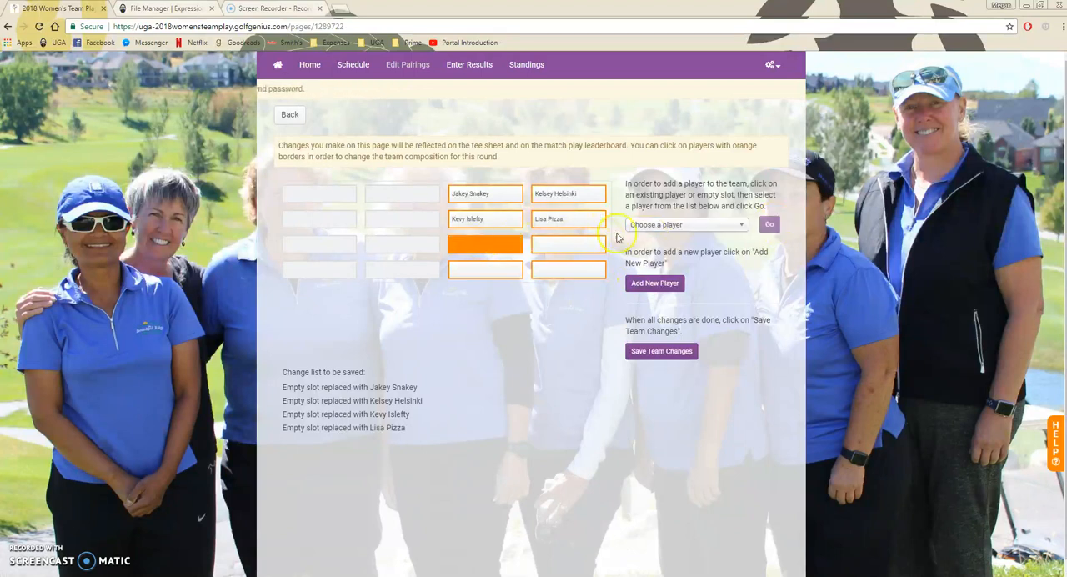
pyautogui.click(647, 225)
pyautogui.moveTo(741, 308); pyautogui.dragTo(728, 321)
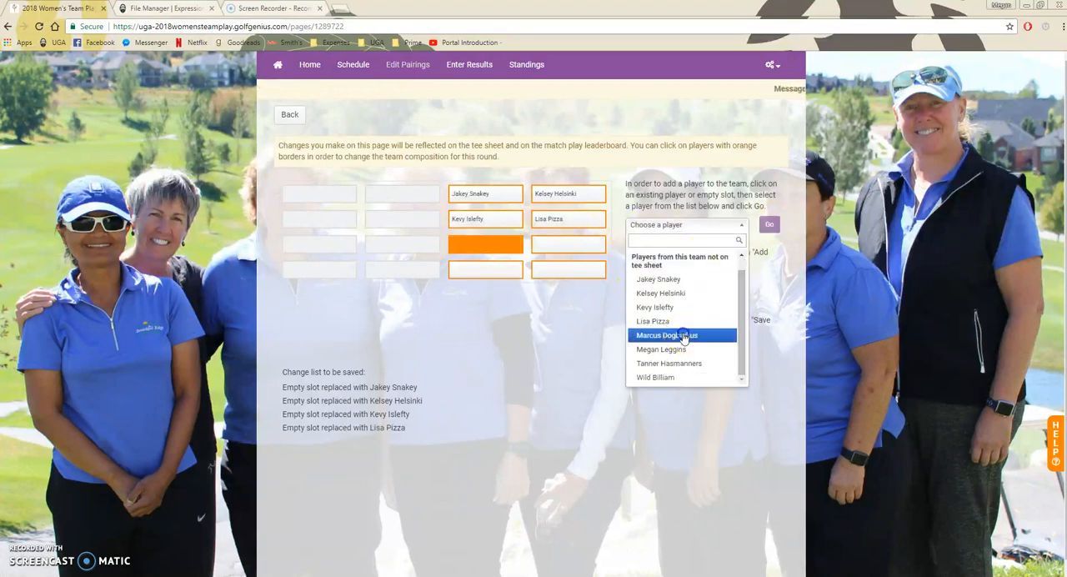
pyautogui.click(667, 336)
pyautogui.click(768, 224)
pyautogui.click(543, 248)
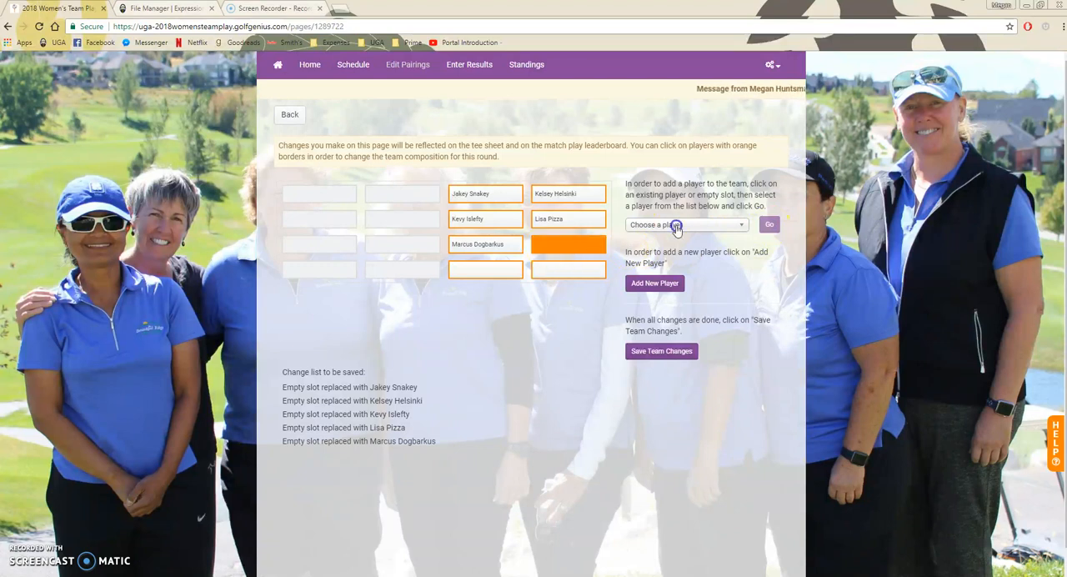
pyautogui.click(677, 225)
pyautogui.moveTo(741, 310); pyautogui.dragTo(737, 329)
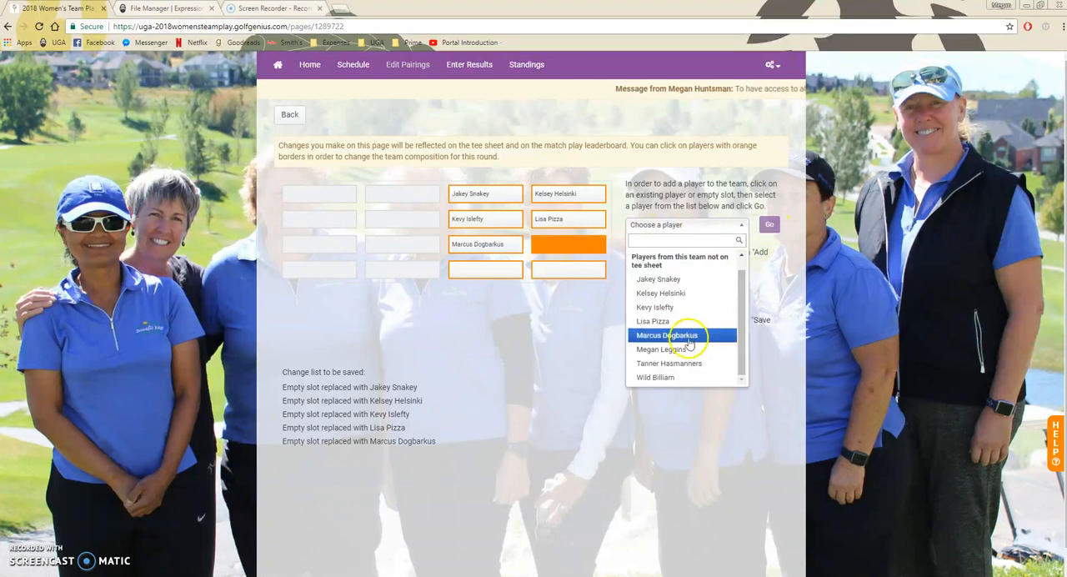
pyautogui.click(682, 350)
pyautogui.click(768, 226)
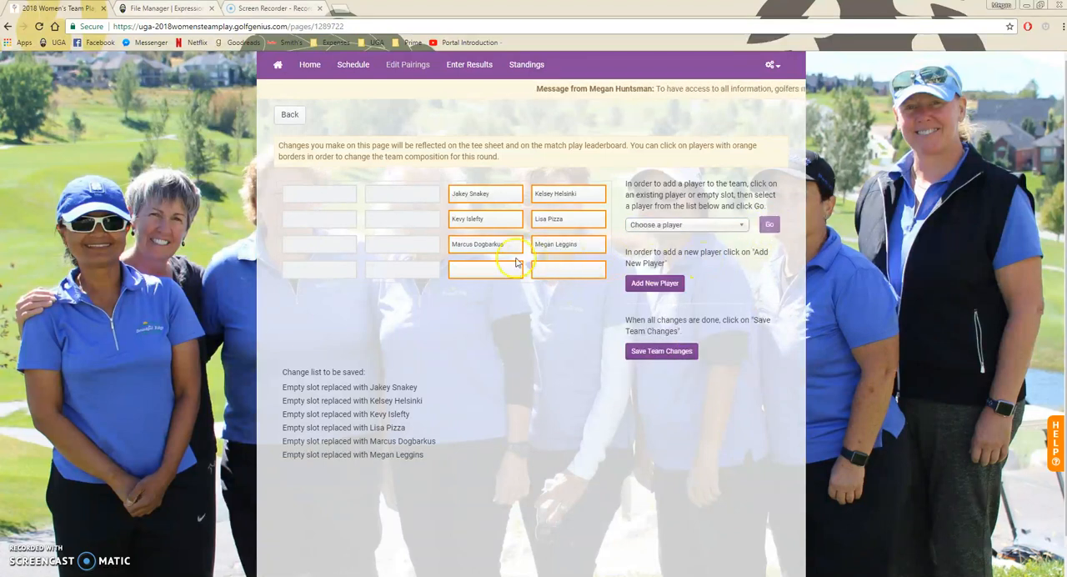
# - Fill the two editable slots in Test Club 1's fourth pairing row with the seventh and eighth players on the team list
pyautogui.click(484, 269)
pyautogui.click(698, 227)
pyautogui.moveTo(738, 290); pyautogui.dragTo(741, 310)
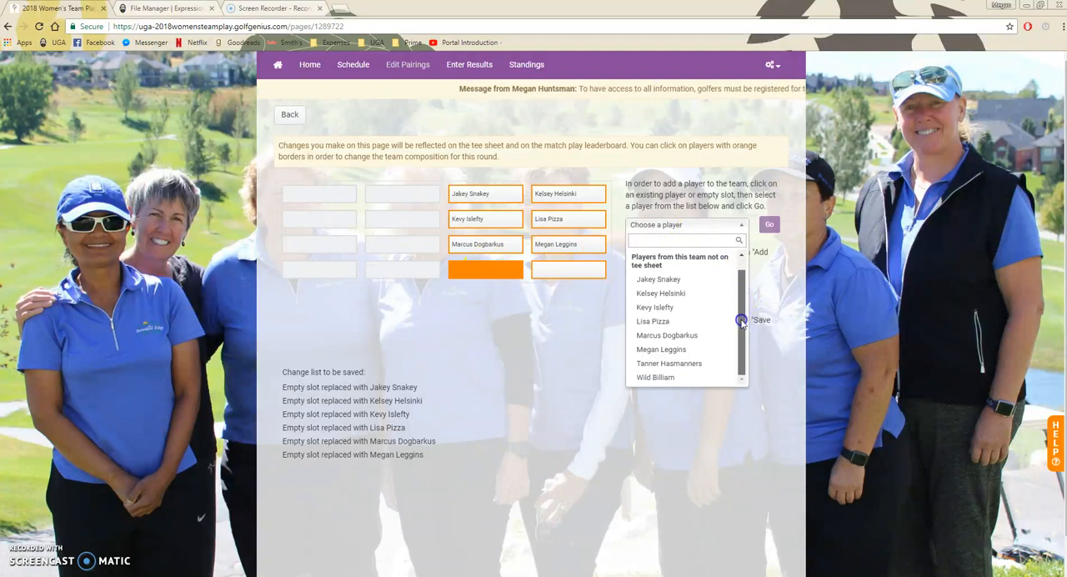
pyautogui.click(671, 366)
pyautogui.click(766, 227)
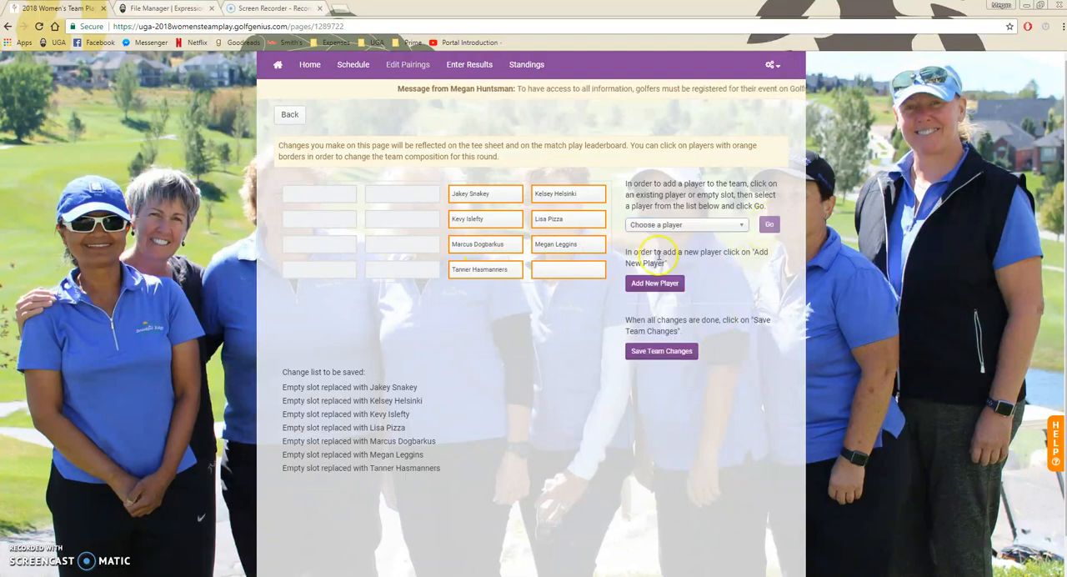
pyautogui.click(540, 270)
pyautogui.click(696, 227)
pyautogui.scroll(-3, 734, 297)
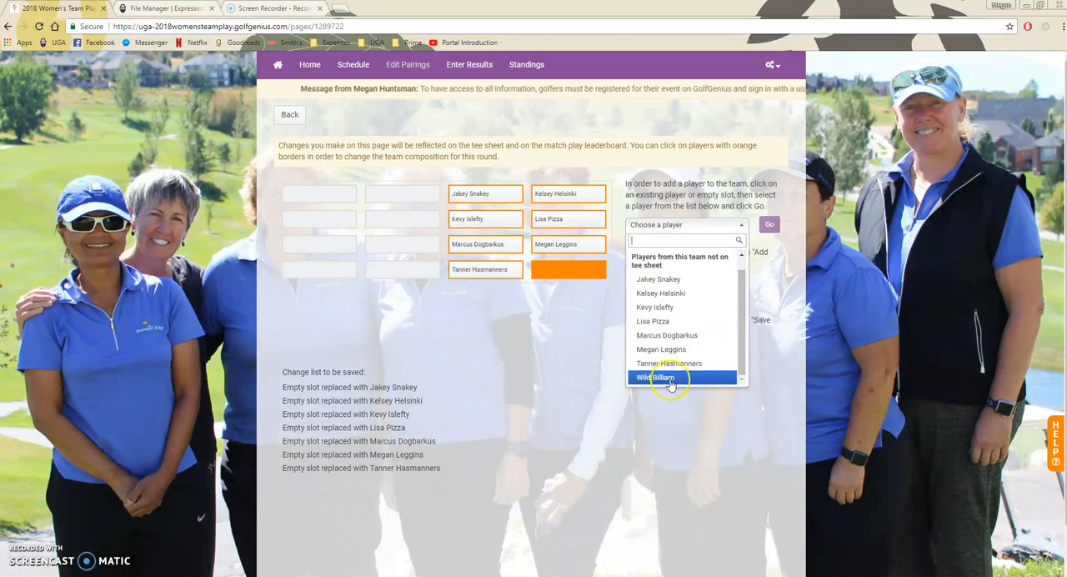
pyautogui.click(663, 378)
pyautogui.click(770, 226)
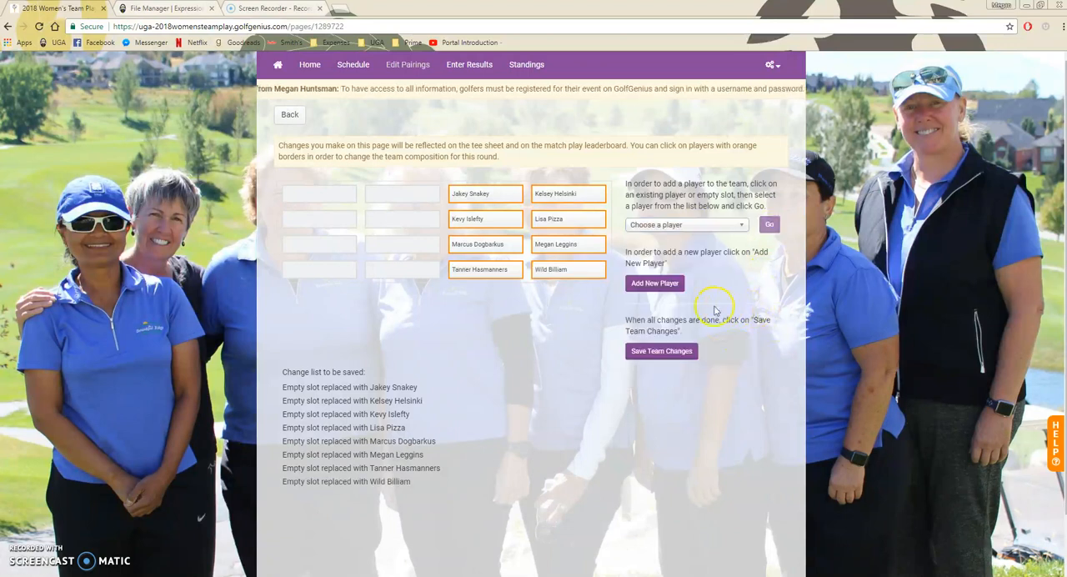
# - View the Add New Player search modes without adding anyone, and save the Test Club 1 team changes
pyautogui.click(649, 284)
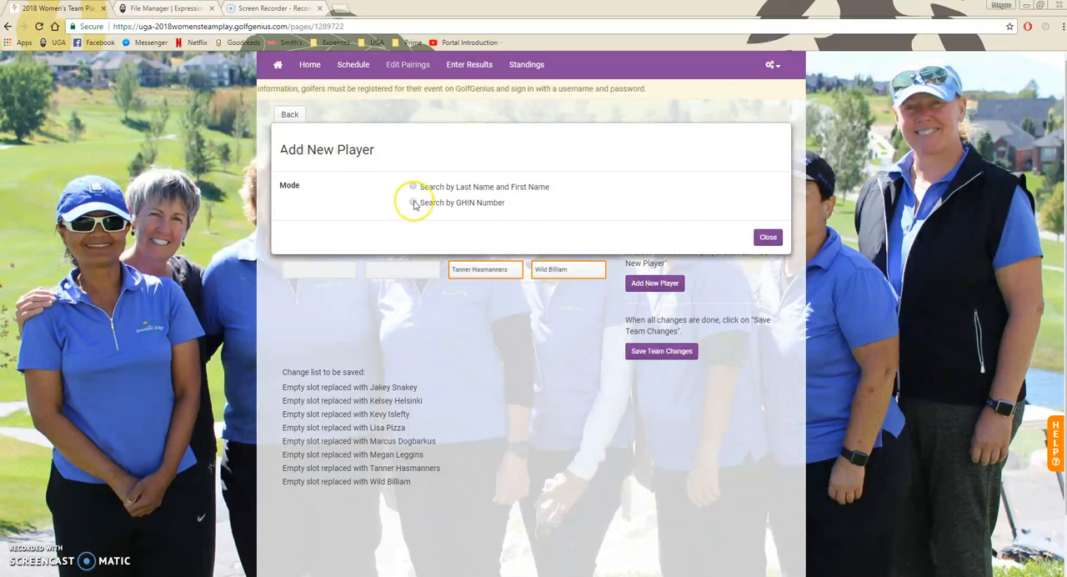
pyautogui.click(767, 238)
pyautogui.click(660, 352)
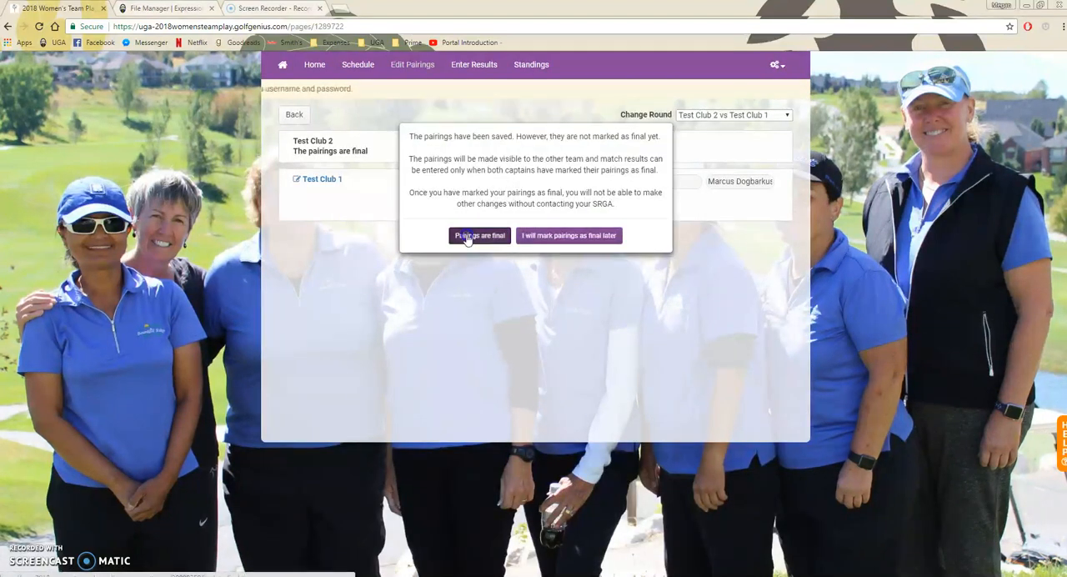
# - Finalize Test Club 1's pairings and view all pairings for the Test Club 2 vs Test Club 1 round
pyautogui.click(479, 236)
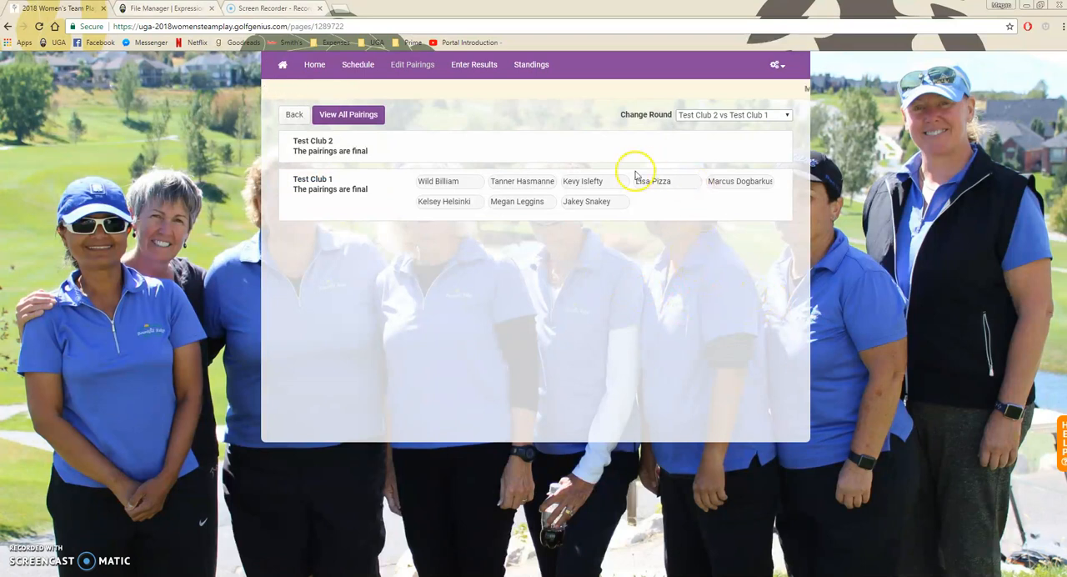
pyautogui.click(352, 116)
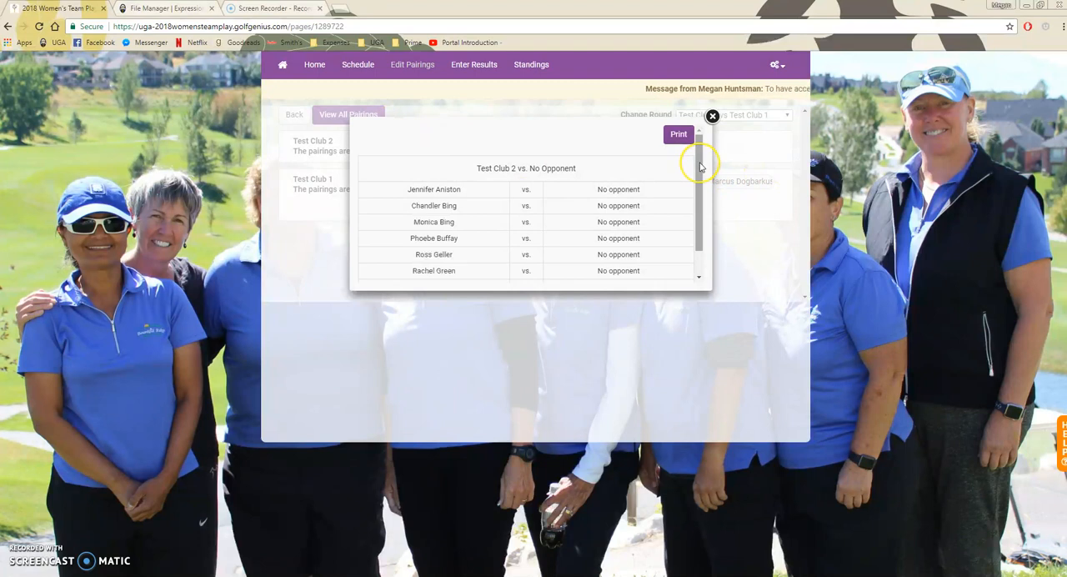
pyautogui.click(712, 116)
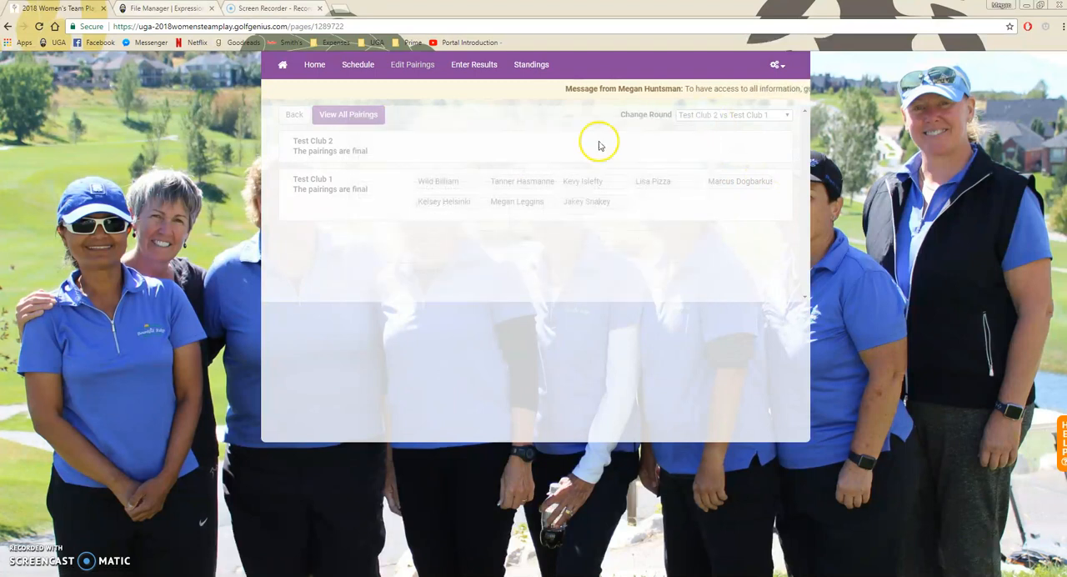
# - Return to the round list, reopen the 06/27/2018 Test Club 2 vs Test Club 1 round, and review its full pairing list
pyautogui.click(297, 120)
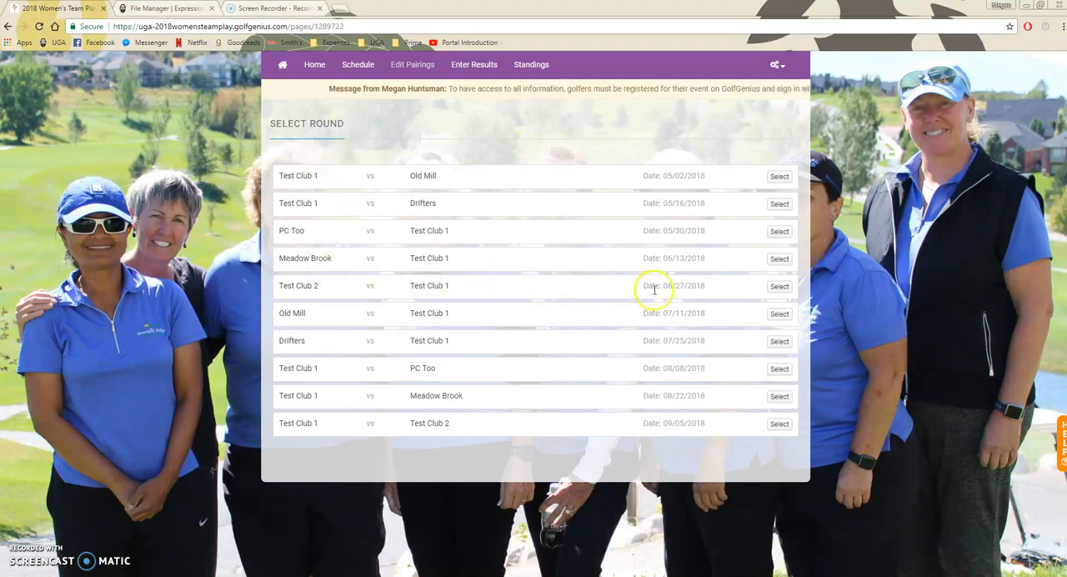
pyautogui.click(778, 287)
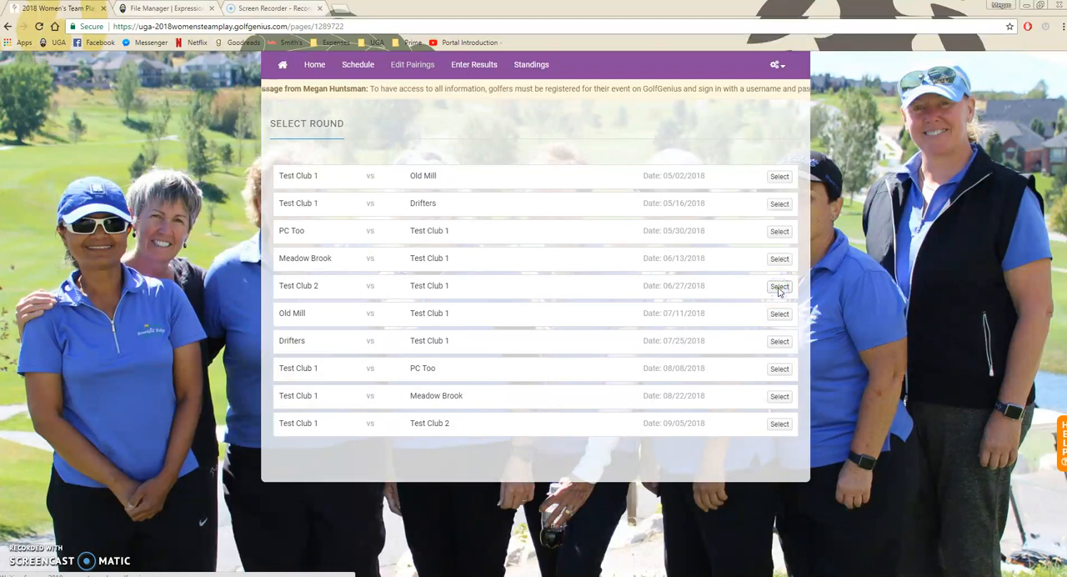
pyautogui.click(349, 117)
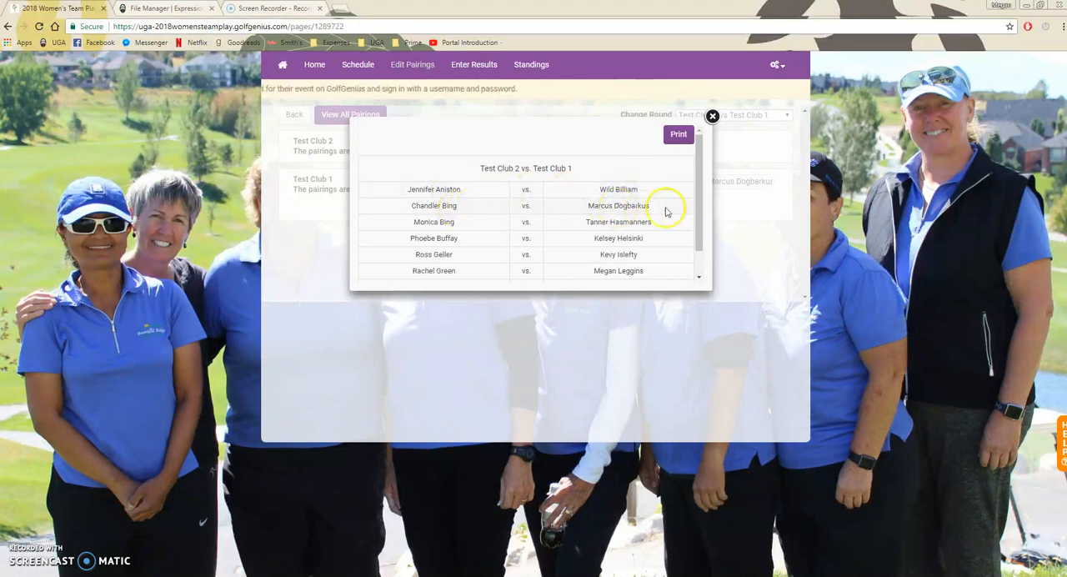
pyautogui.click(711, 116)
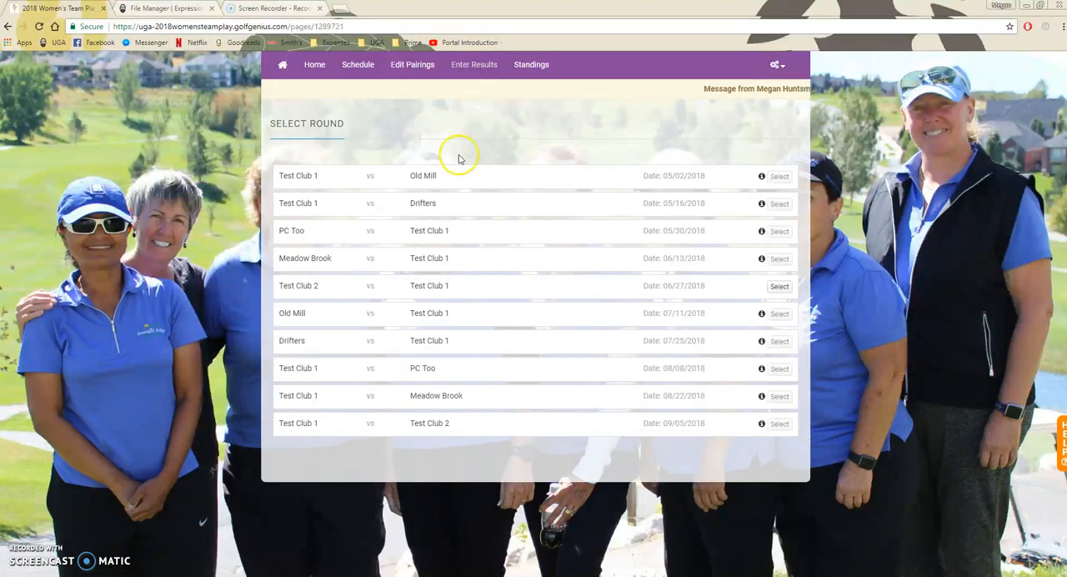
# - In the 06/27/2018 Singles Matches 18 Holes results, award 1 point to Test Club 2 in matches 1 and 2, and to Test Club 1 in matches 3 and 4
pyautogui.click(779, 287)
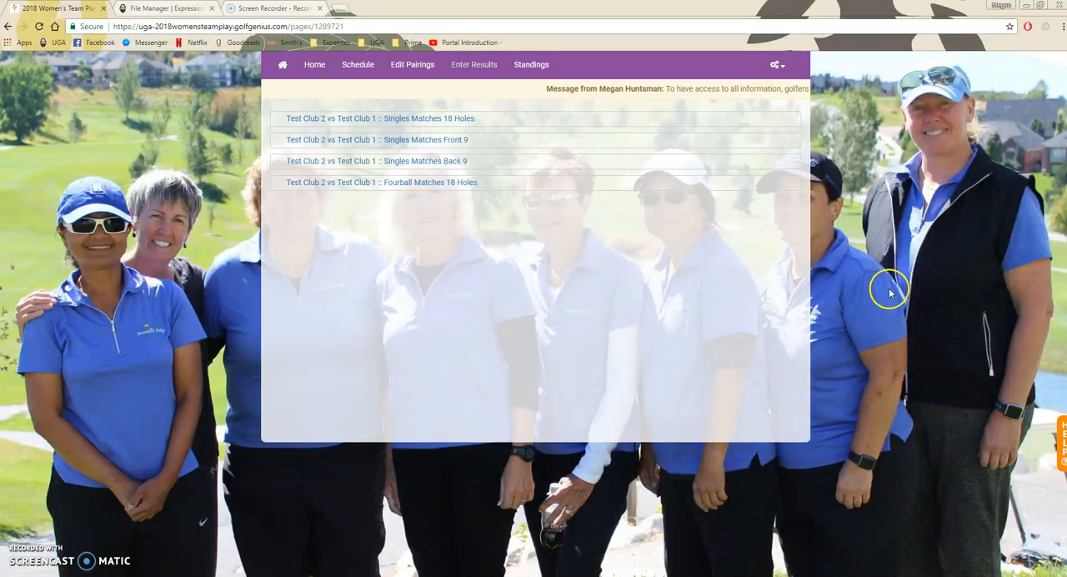
pyautogui.click(417, 120)
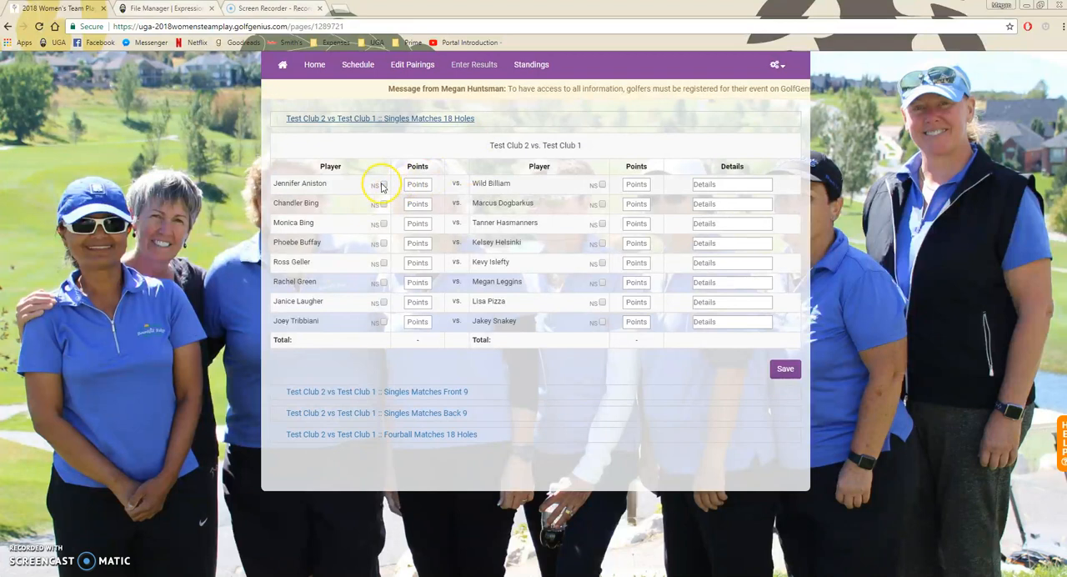
pyautogui.click(424, 183)
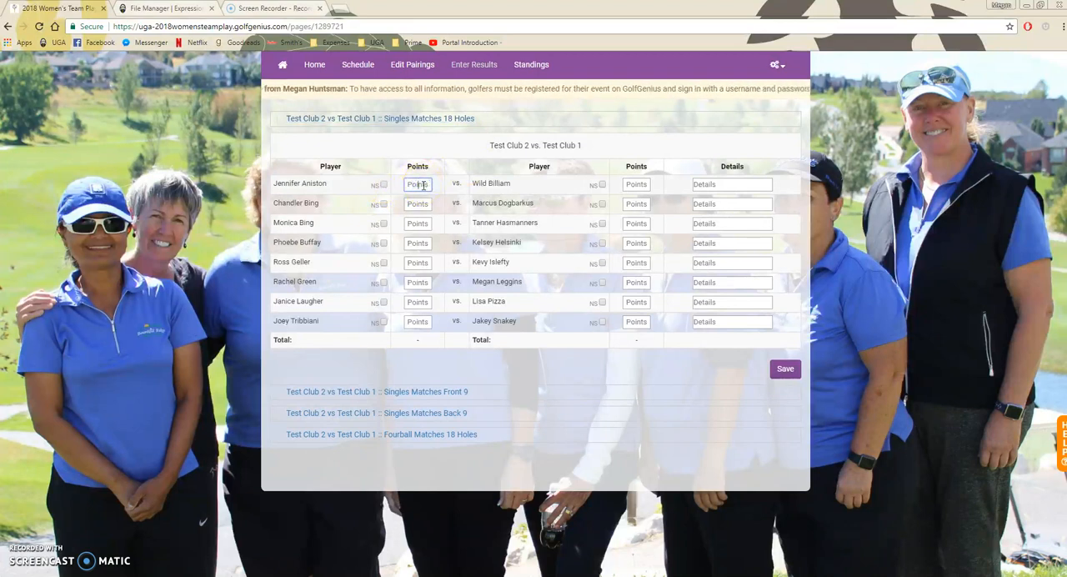
pyautogui.write('1')
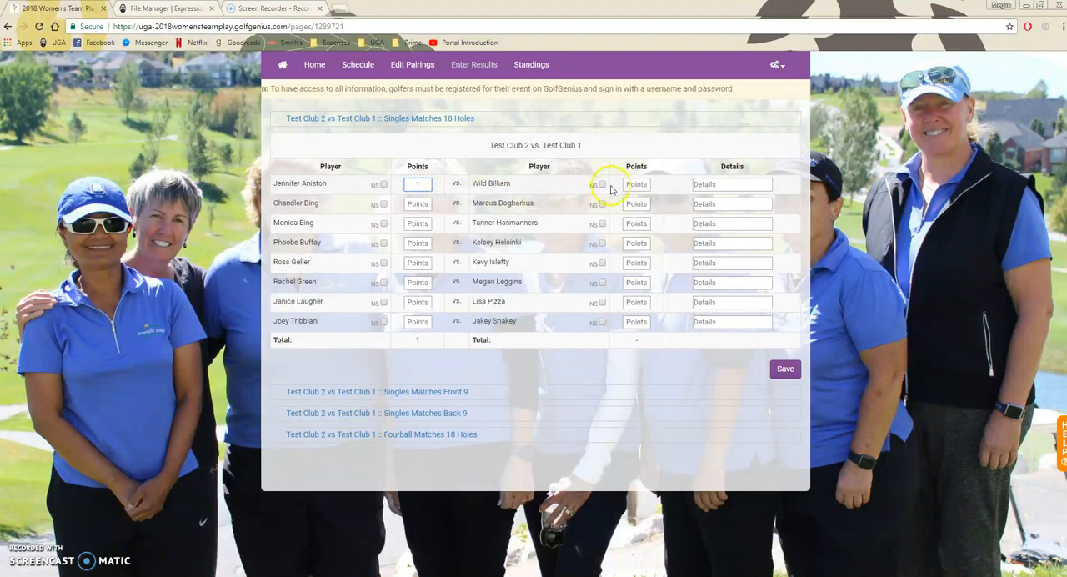
pyautogui.click(419, 204)
pyautogui.write('1')
pyautogui.click(631, 223)
pyautogui.write('1')
pyautogui.click(638, 243)
pyautogui.write('1')
# - Award 1 point to Test Club 2 in 18-hole singles matches 5 and 8, and to Test Club 1 in 6 and 7, and save
pyautogui.click(417, 263)
pyautogui.write('1')
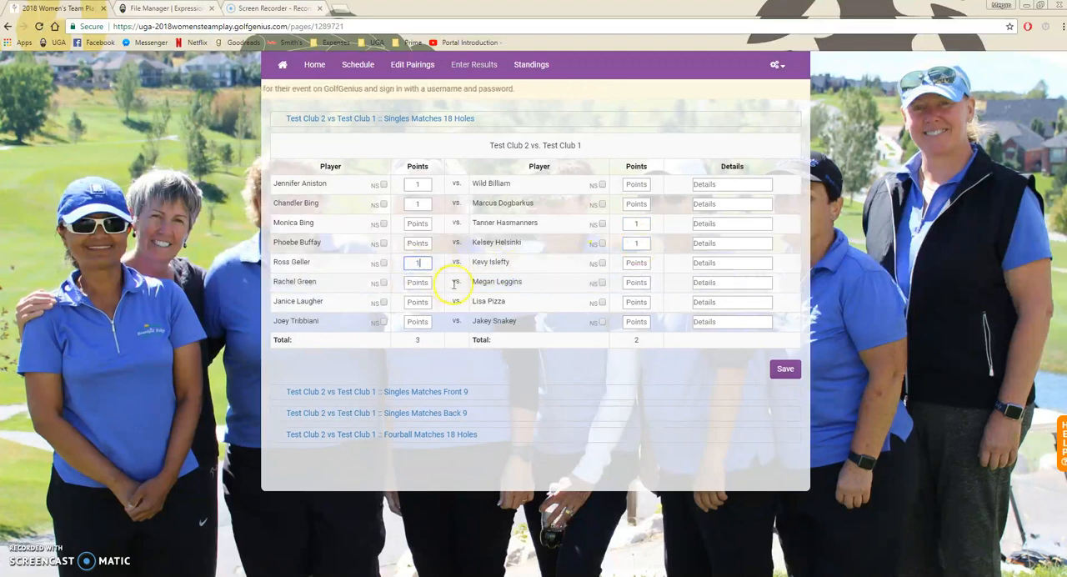
pyautogui.click(637, 283)
pyautogui.write('1')
pyautogui.click(635, 302)
pyautogui.write('1')
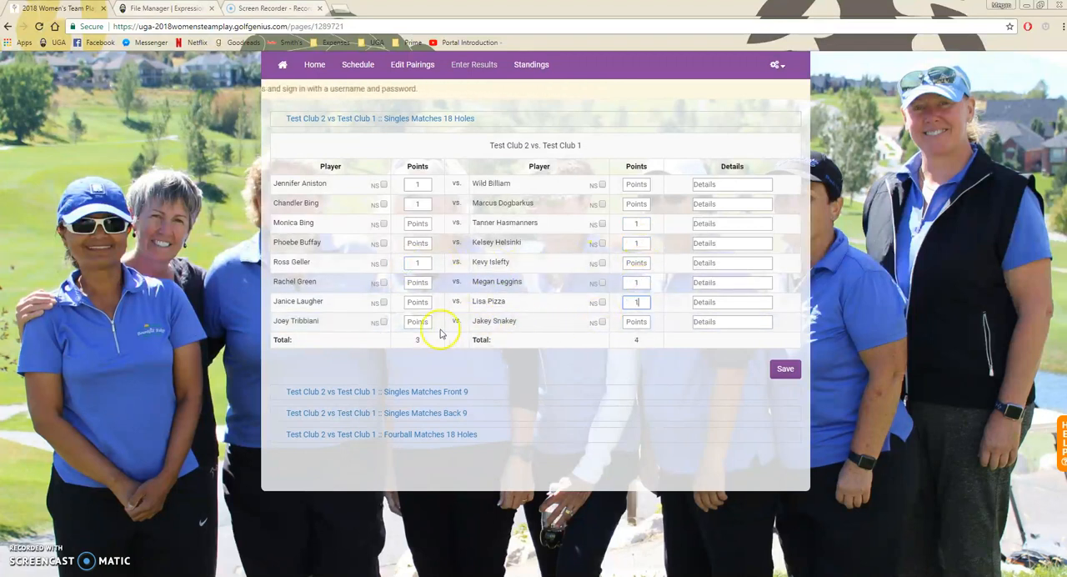
pyautogui.click(417, 321)
pyautogui.write('1')
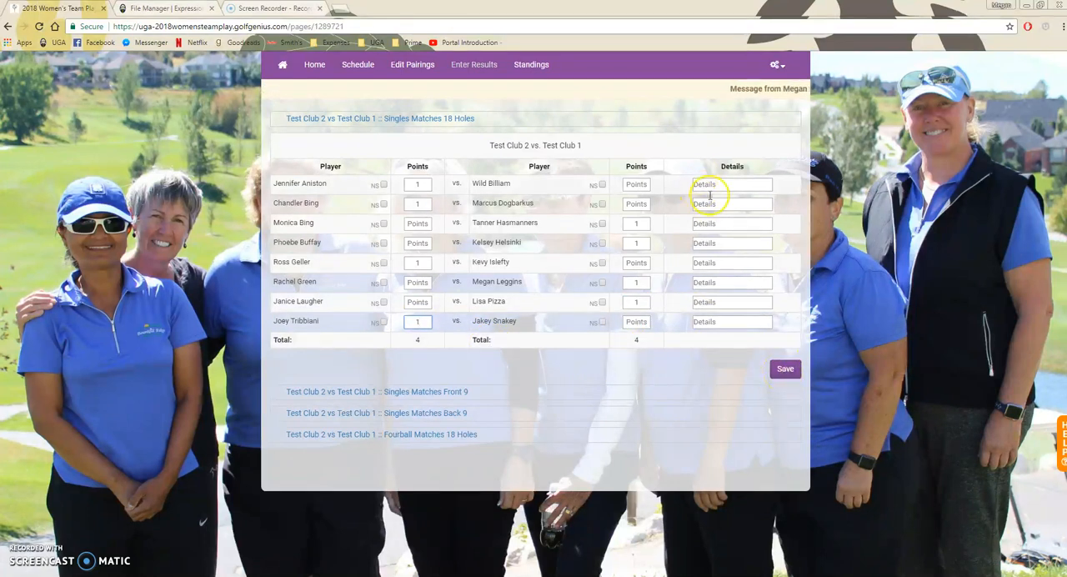
pyautogui.click(787, 369)
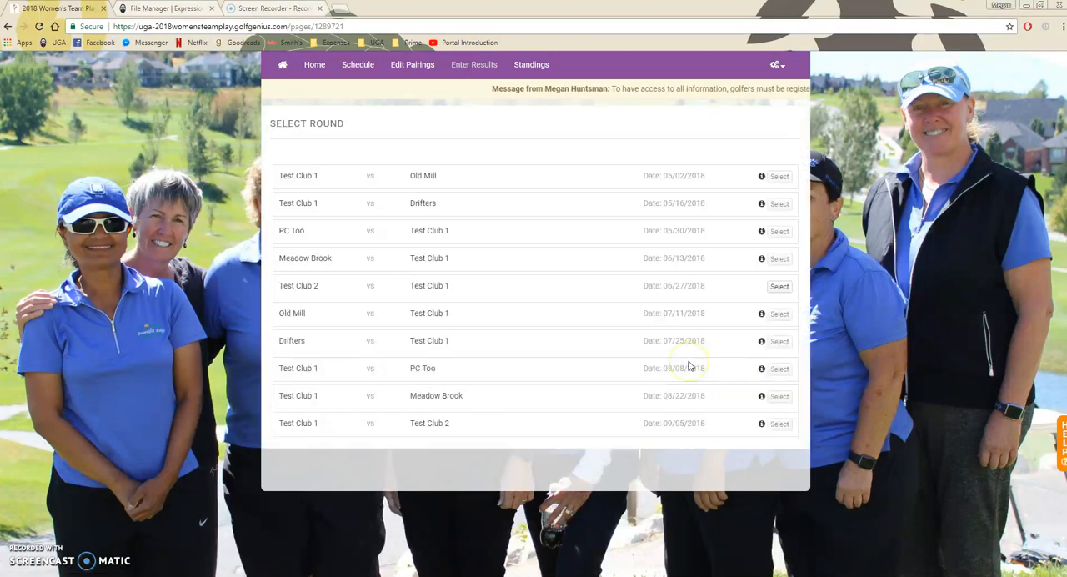
# - In the 06/27/2018 Singles Matches Front 9 results, award 1 point to Test Club 2 in matches 1, 3 and 4, and to Test Club 1 in match 2
pyautogui.click(776, 286)
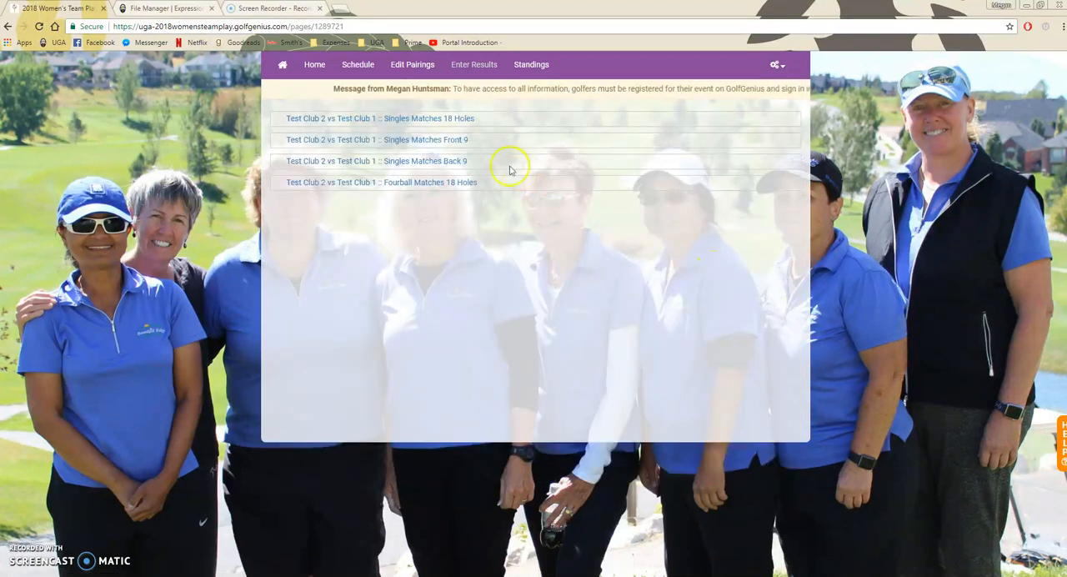
pyautogui.click(435, 140)
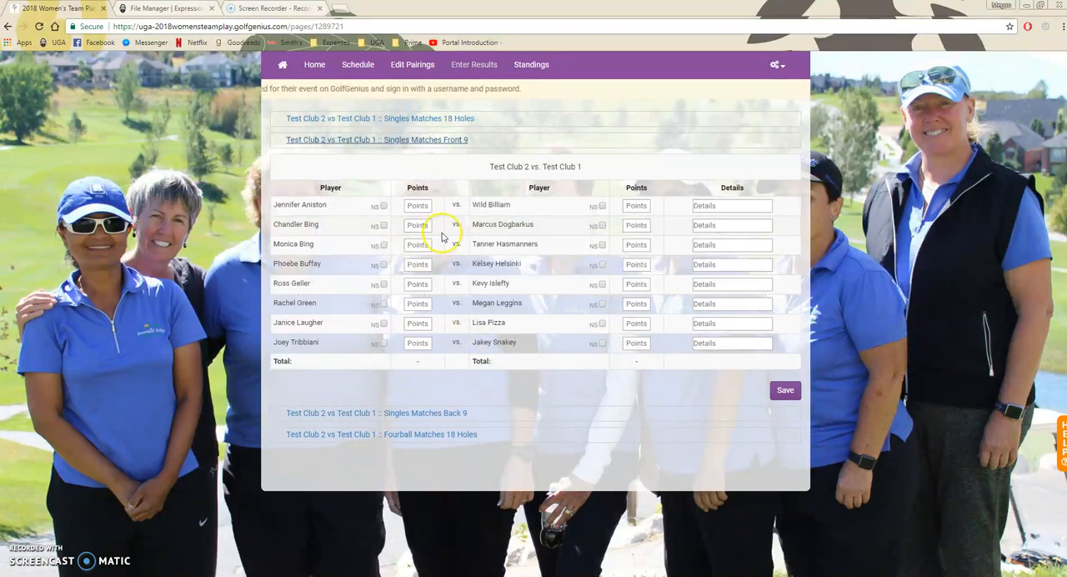
pyautogui.click(424, 206)
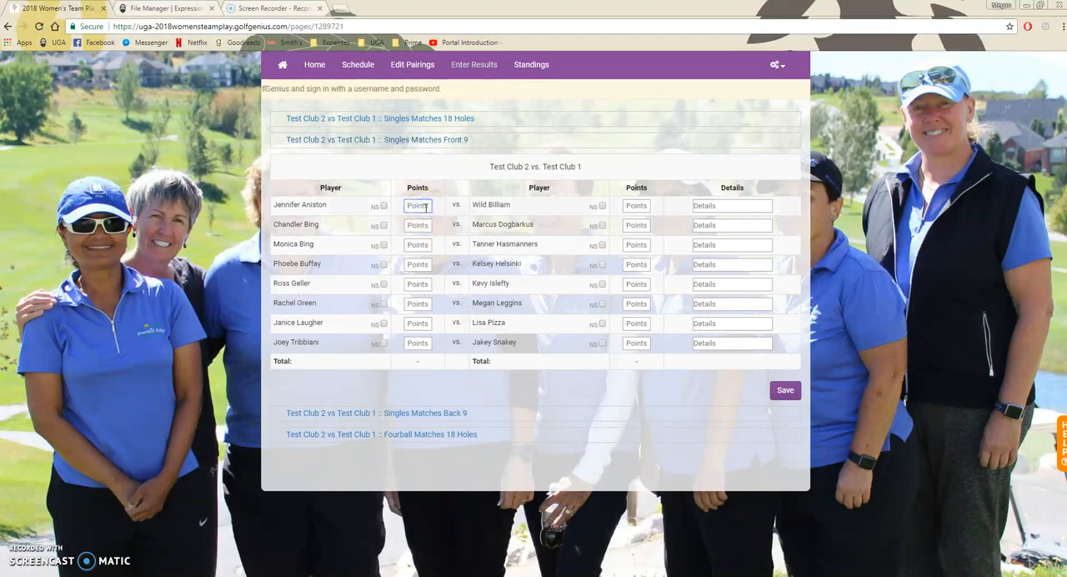
pyautogui.click(649, 227)
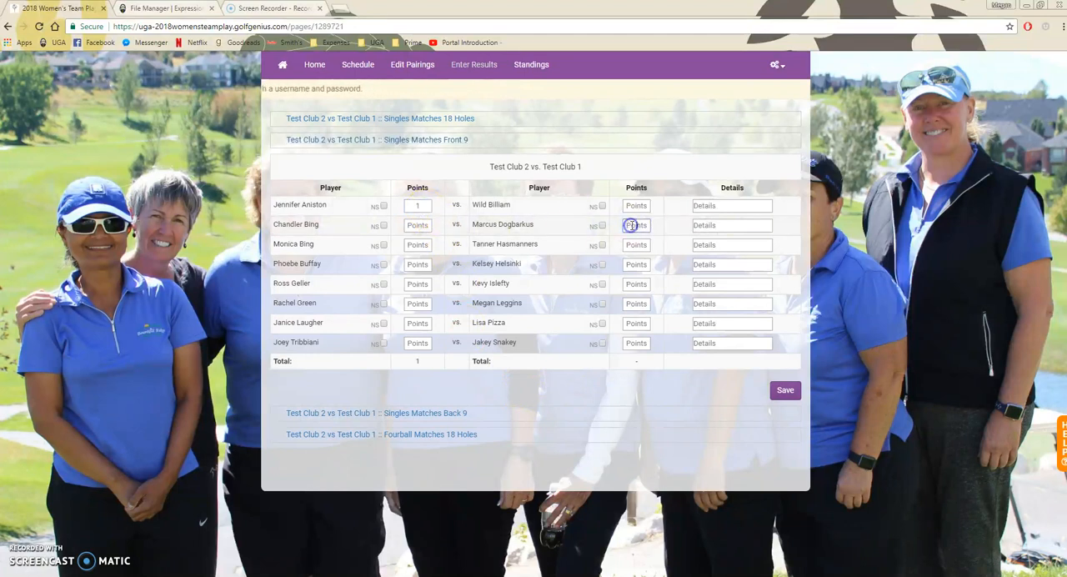
pyautogui.write('1')
pyautogui.click(421, 244)
pyautogui.write('1')
pyautogui.click(420, 268)
pyautogui.write('1')
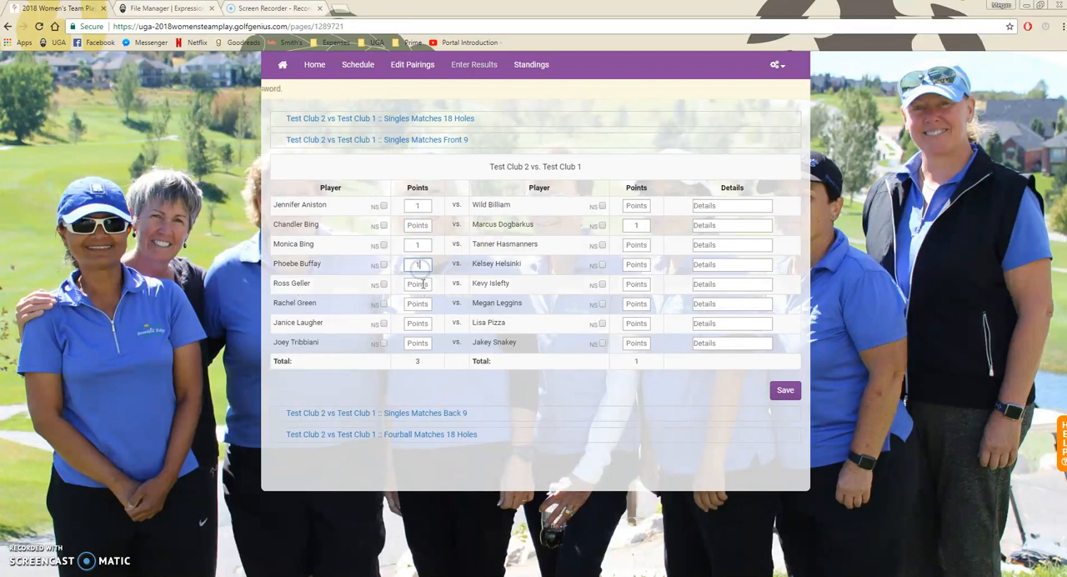
# - Award 1 point to Test Club 2 in front-nine singles matches 5 and 6, and to Test Club 1 in matches 7 and 8
pyautogui.click(420, 285)
pyautogui.write('1')
pyautogui.click(419, 305)
pyautogui.write('1')
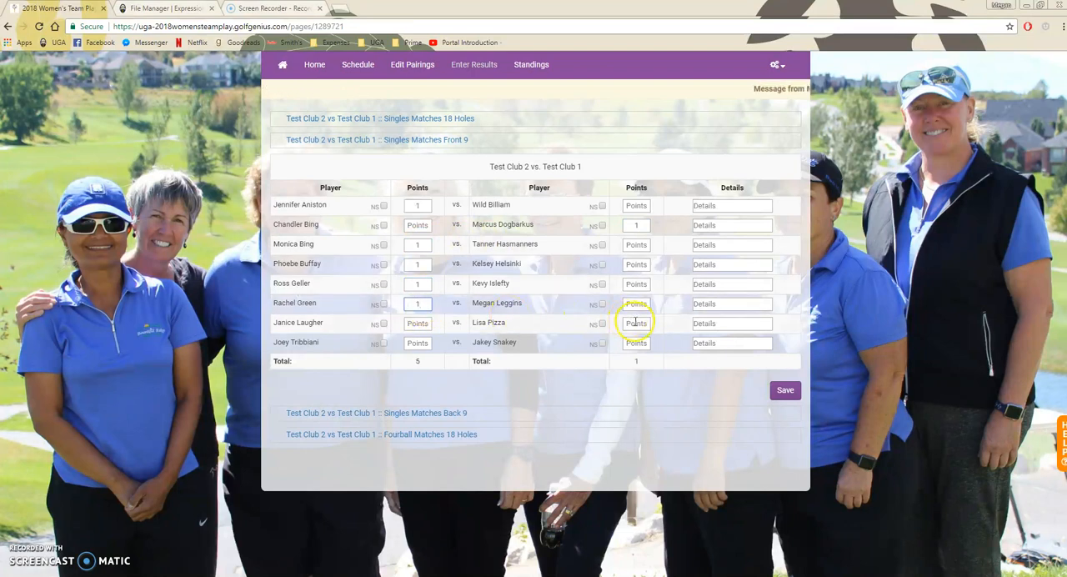
pyautogui.click(636, 323)
pyautogui.write('1')
pyautogui.click(639, 344)
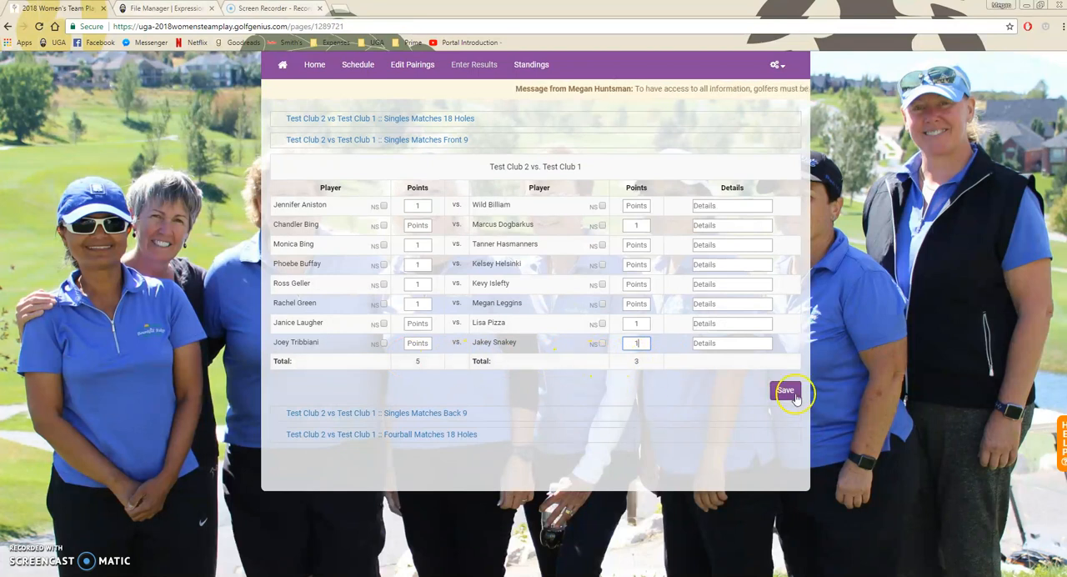
# - In the Singles Matches Back 9 results, award 1 point to Test Club 2 in matches 1 and 4, and to Test Club 1 in matches 2 and 3
pyautogui.click(396, 415)
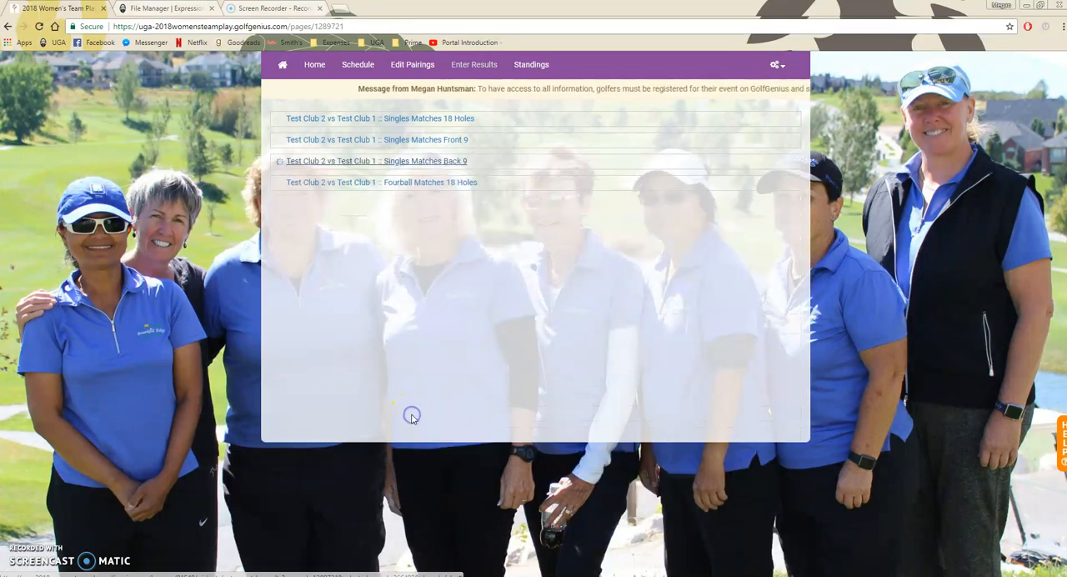
pyautogui.click(417, 227)
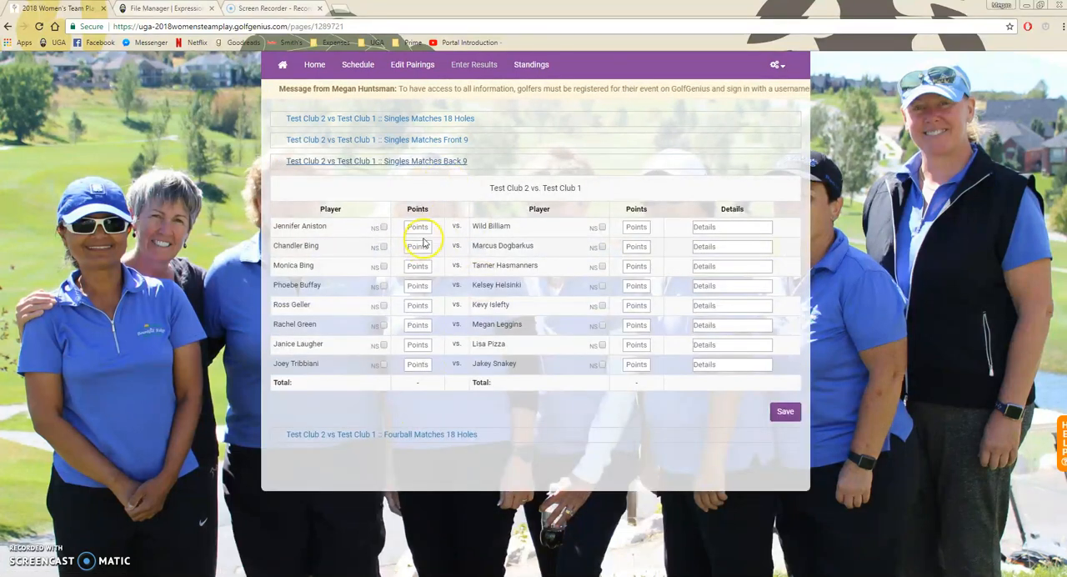
pyautogui.write('1')
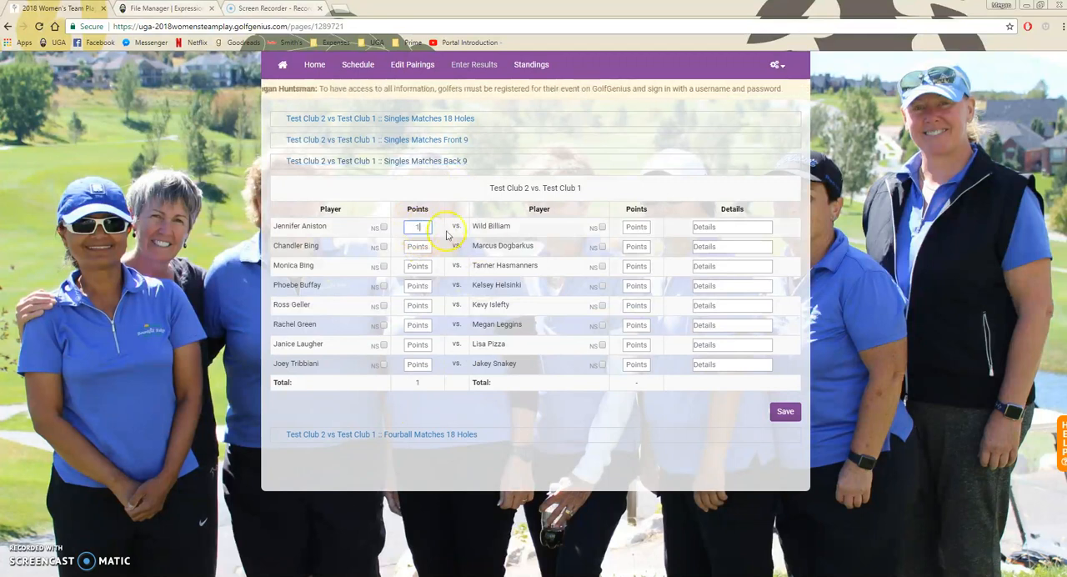
pyautogui.click(636, 247)
pyautogui.write('1')
pyautogui.click(635, 265)
pyautogui.write('1')
pyautogui.click(421, 285)
pyautogui.write('1')
# - Award 1 point to Test Club 2 in back-nine singles matches 5 and 8, and to Test Club 1 in matches 6 and 7
pyautogui.click(417, 305)
pyautogui.write('1')
pyautogui.click(636, 325)
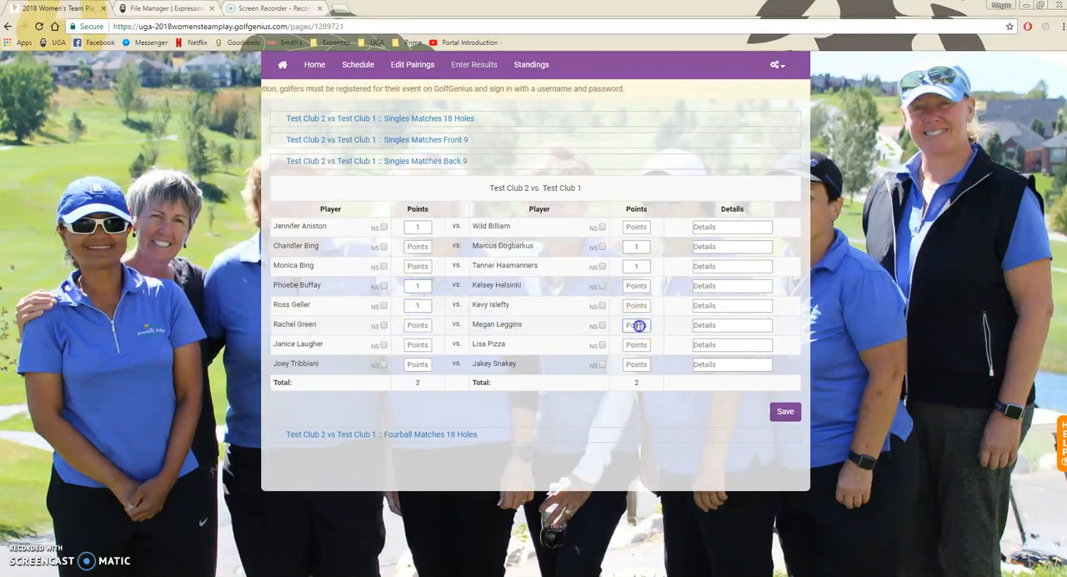
pyautogui.write('1')
pyautogui.click(639, 344)
pyautogui.write('1')
pyautogui.click(419, 364)
pyautogui.write('1')
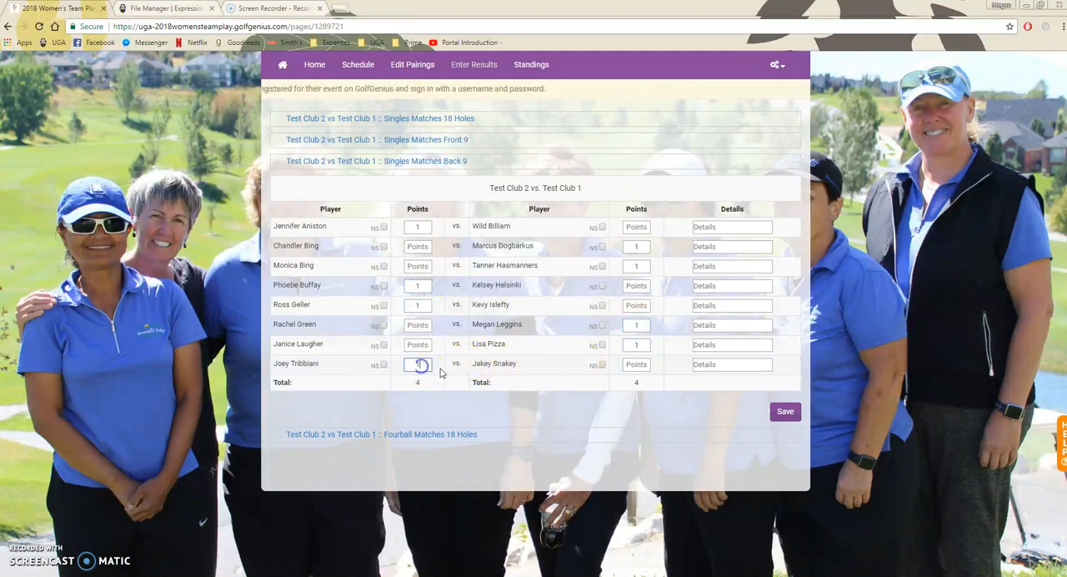
# - Enter the four Fourball Matches 18 Holes scores, Test Club 2 first, as 1-2, 2-1, 2-1 and 2-1, and save the results
pyautogui.click(427, 433)
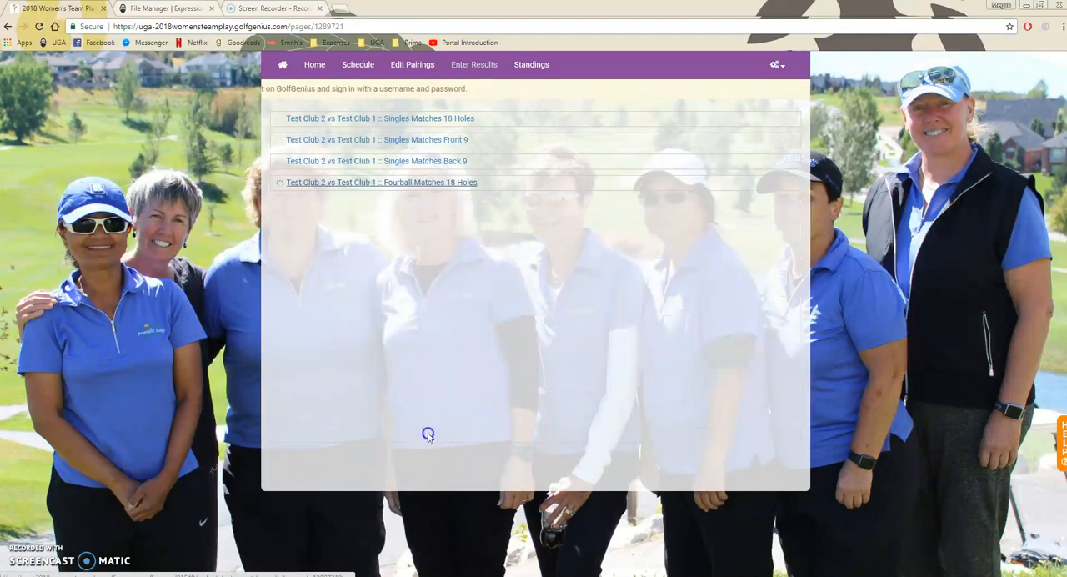
pyautogui.click(445, 248)
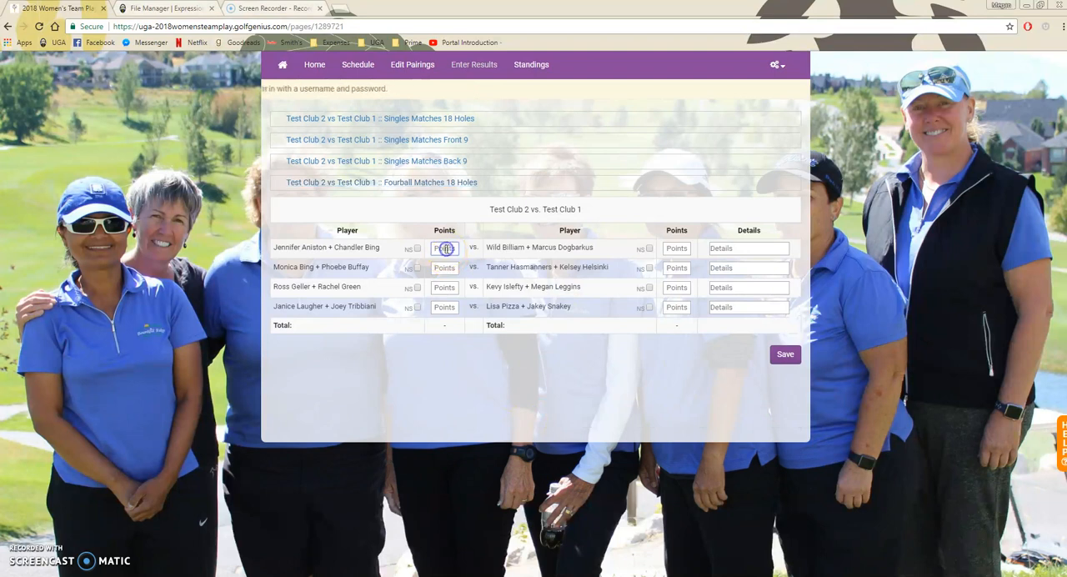
pyautogui.write('1')
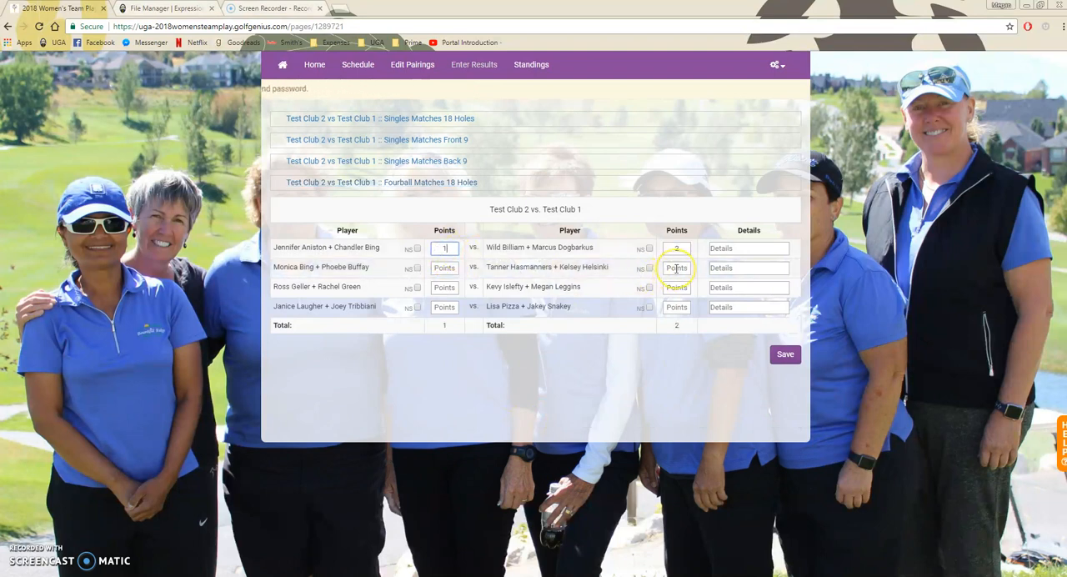
pyautogui.click(676, 268)
pyautogui.write('1')
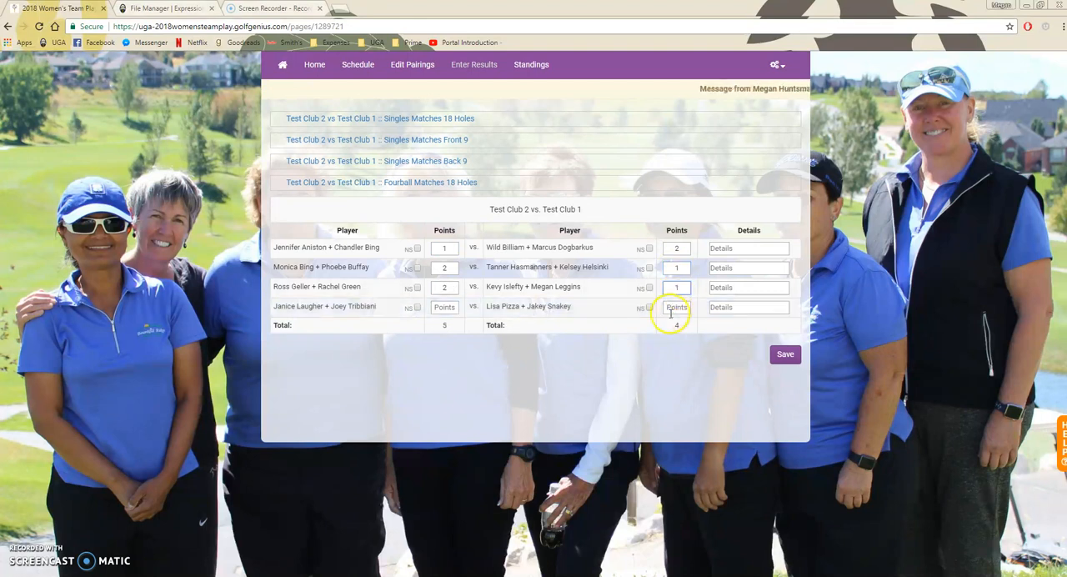
pyautogui.click(674, 307)
pyautogui.write('1')
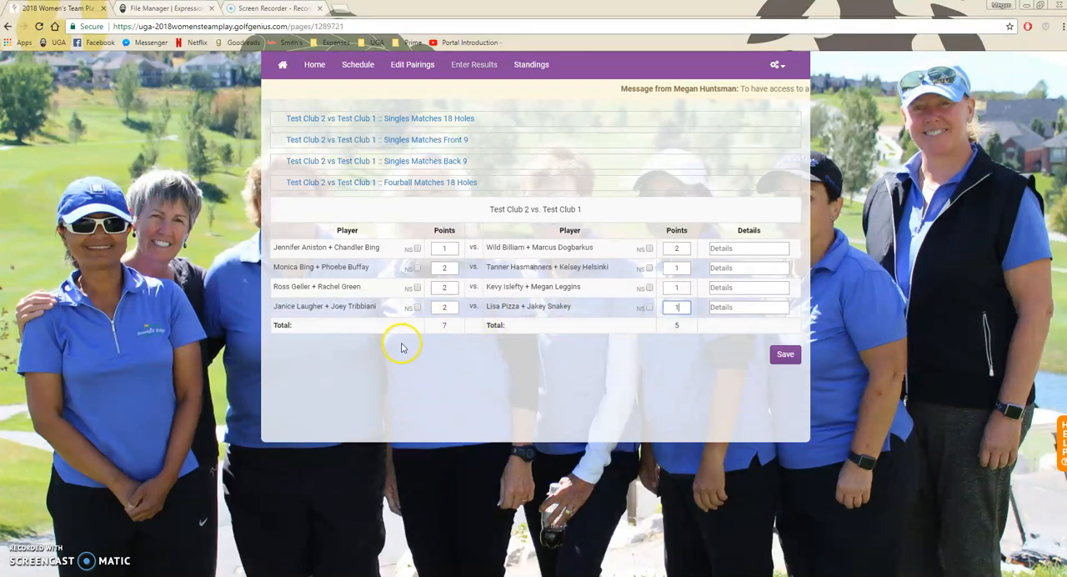
pyautogui.click(782, 358)
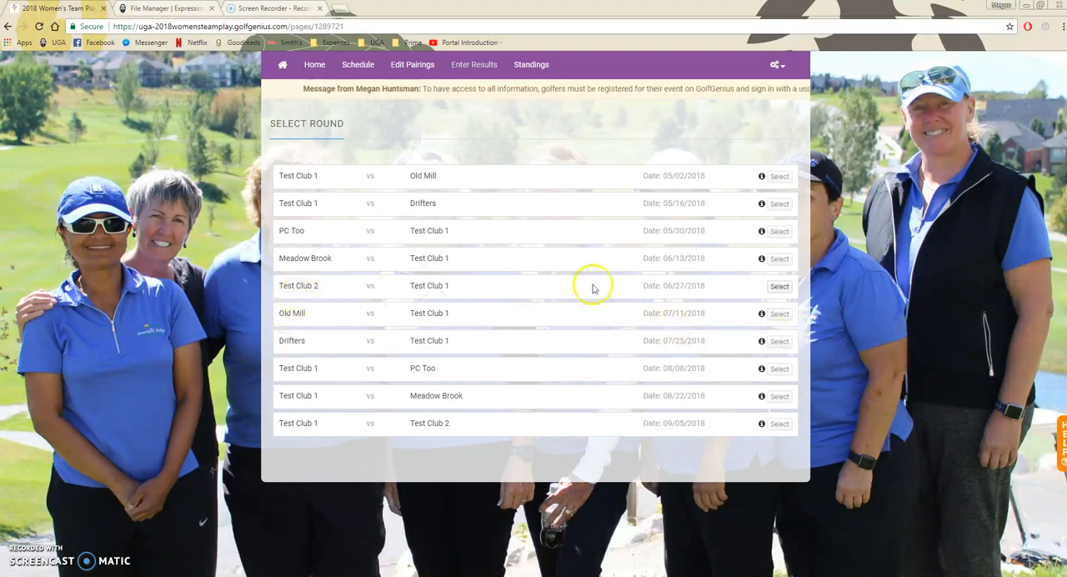
# - View the match formats listed for the 06/27/2018 round's results, and go to the Standings page
pyautogui.click(781, 287)
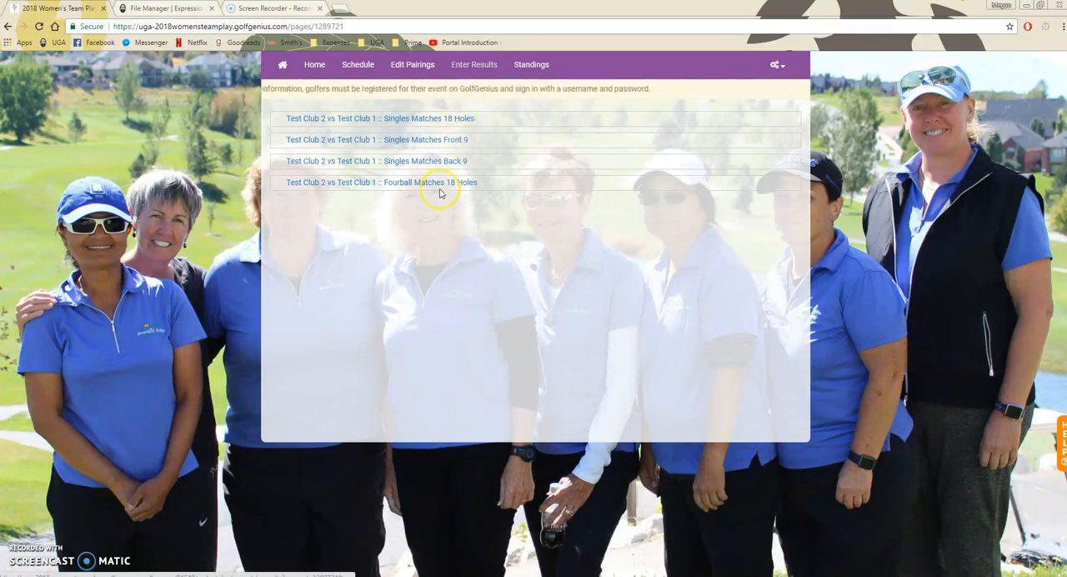
pyautogui.click(533, 65)
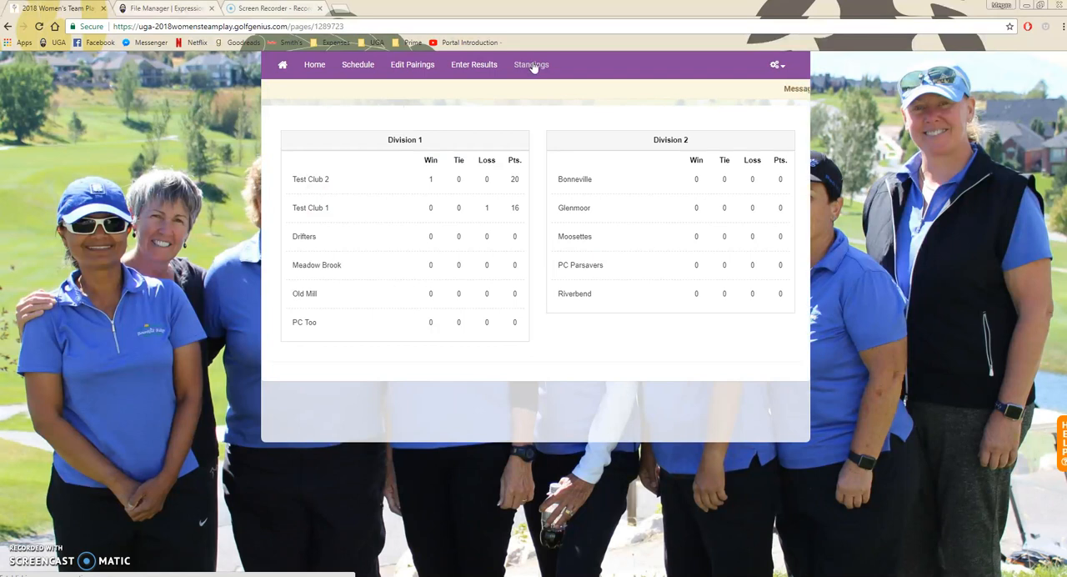
# - Check the division standings, and open the details of the June 27 Test Club 2 vs. Test Club 1 match from the schedule
pyautogui.click(537, 85)
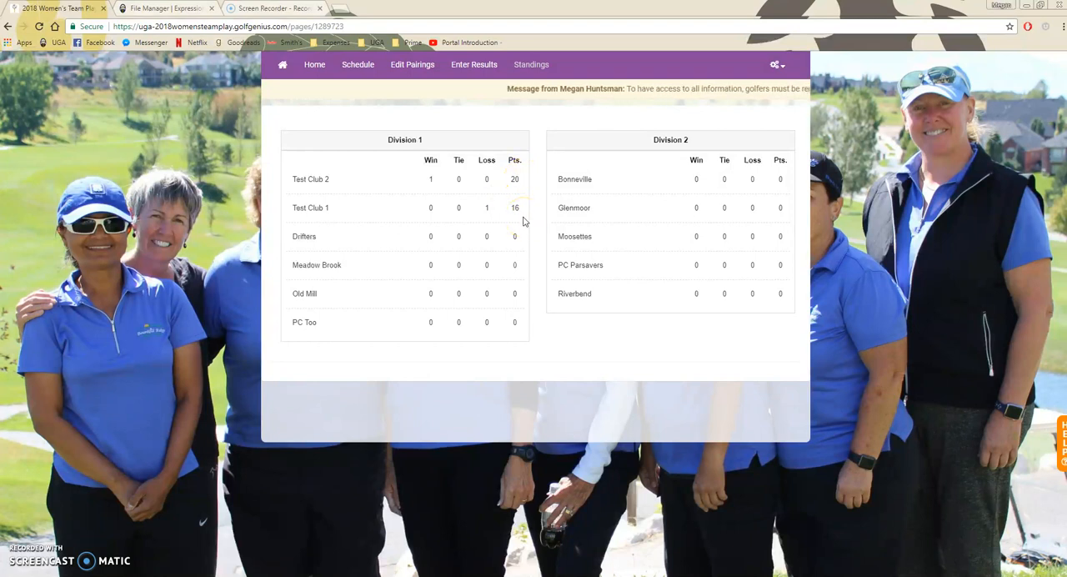
pyautogui.click(353, 67)
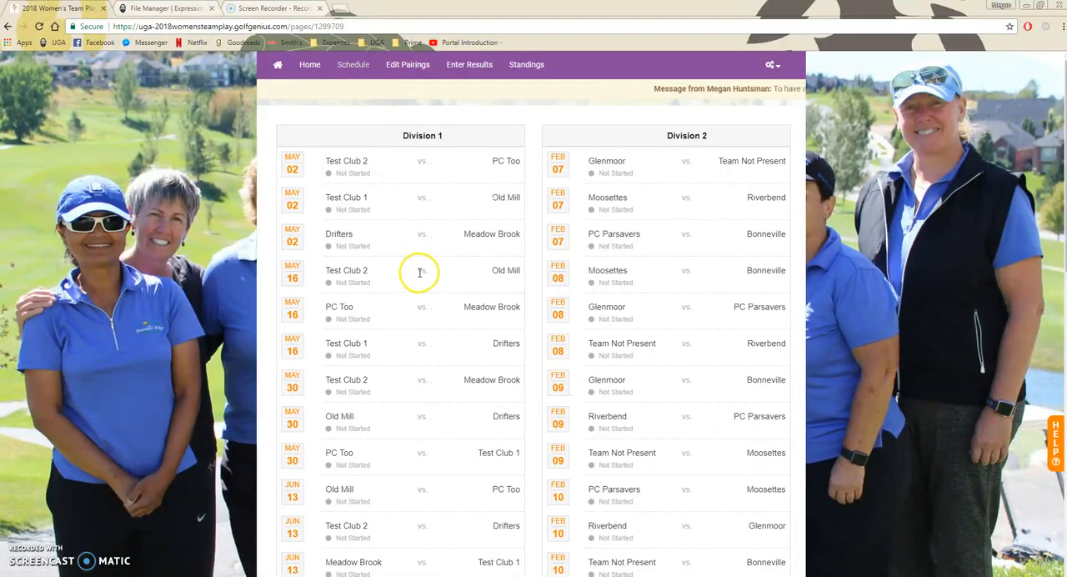
pyautogui.scroll(-3, 427, 274)
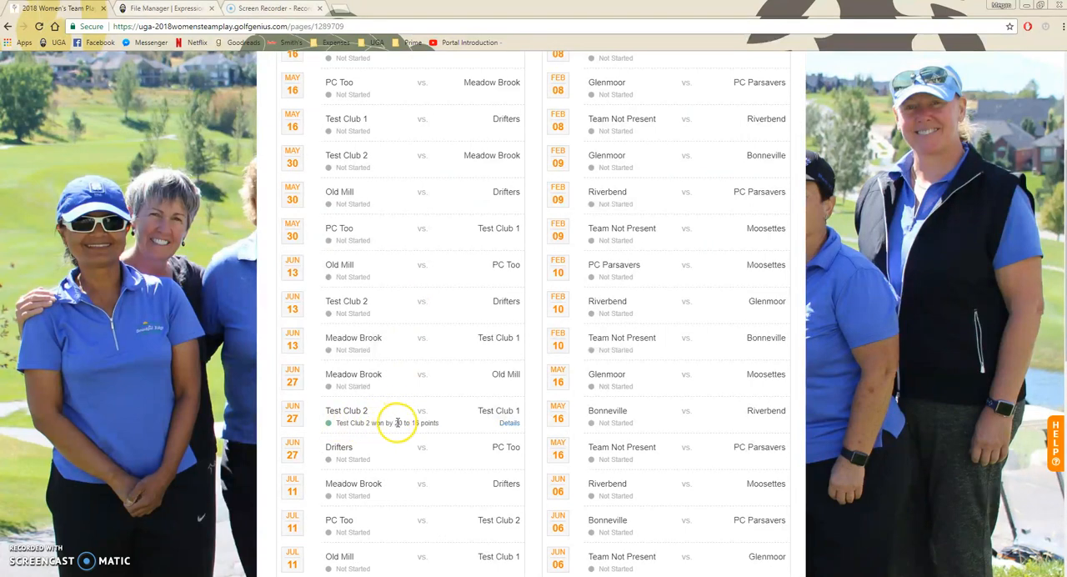
pyautogui.click(510, 424)
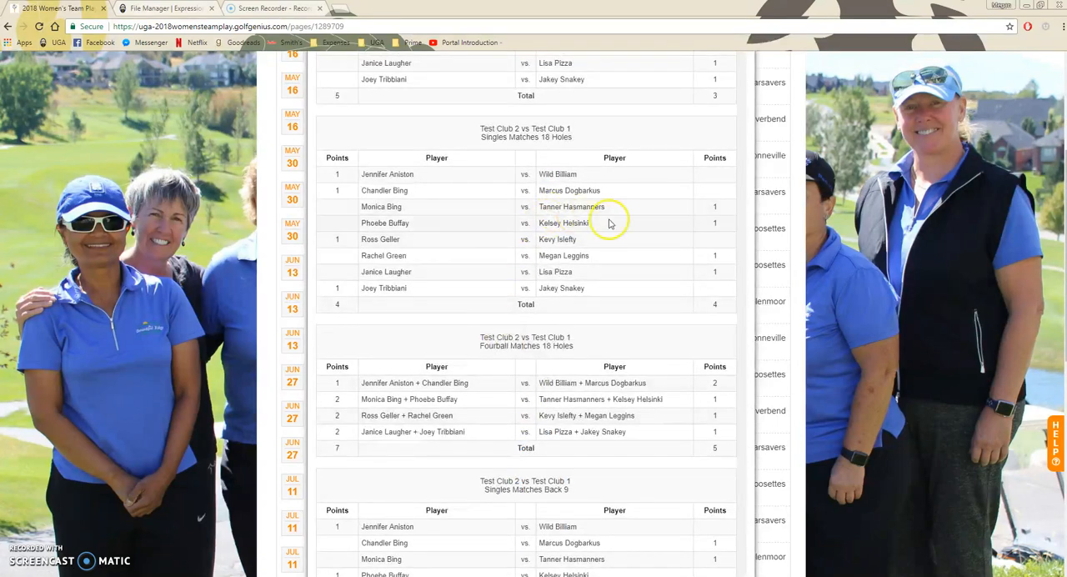
# - Review the points of each singles and fourball format in the match details, and close them
pyautogui.scroll(-2, 613, 229)
pyautogui.scroll(-2, 618, 246)
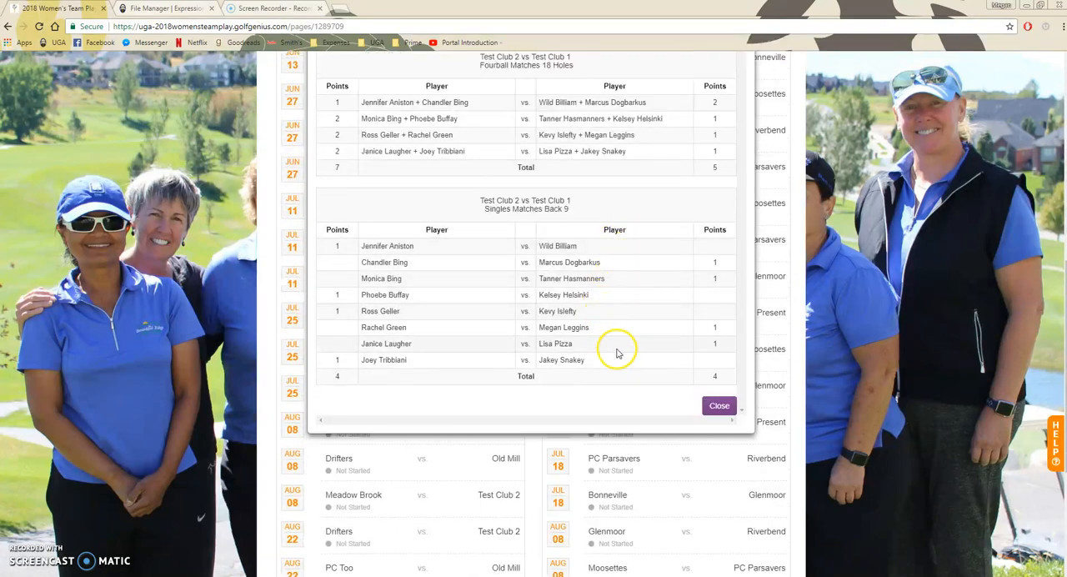
pyautogui.scroll(5, 615, 350)
pyautogui.scroll(-5, 617, 352)
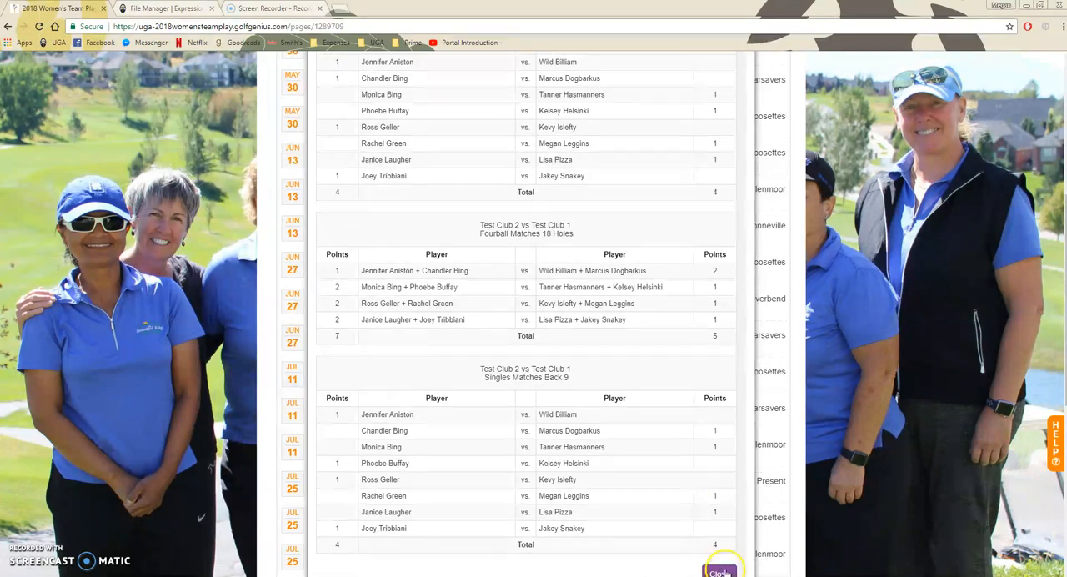
pyautogui.click(723, 569)
pyautogui.scroll(-2, 853, 345)
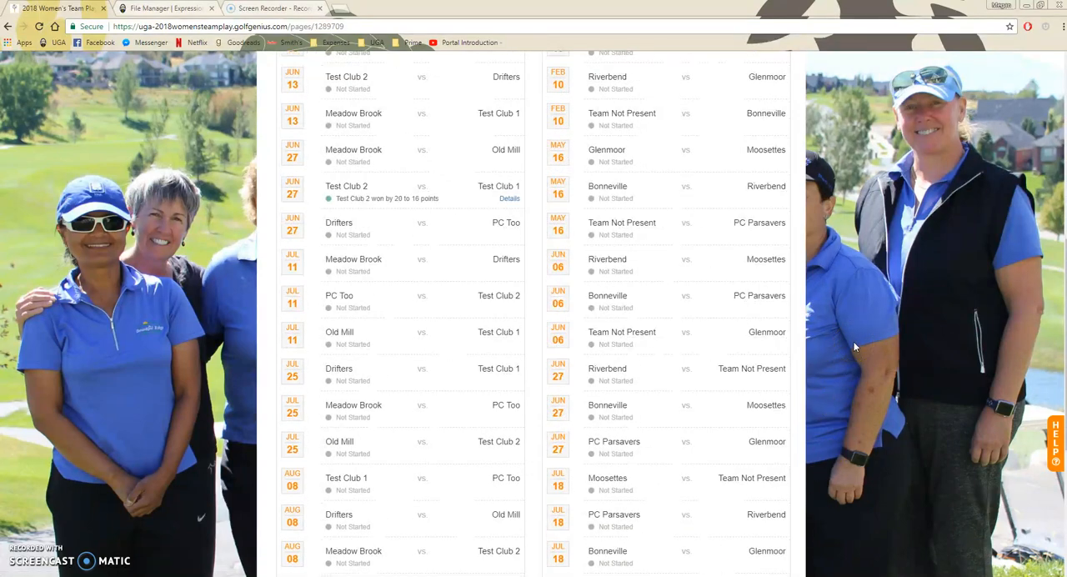
pyautogui.scroll(4, 827, 412)
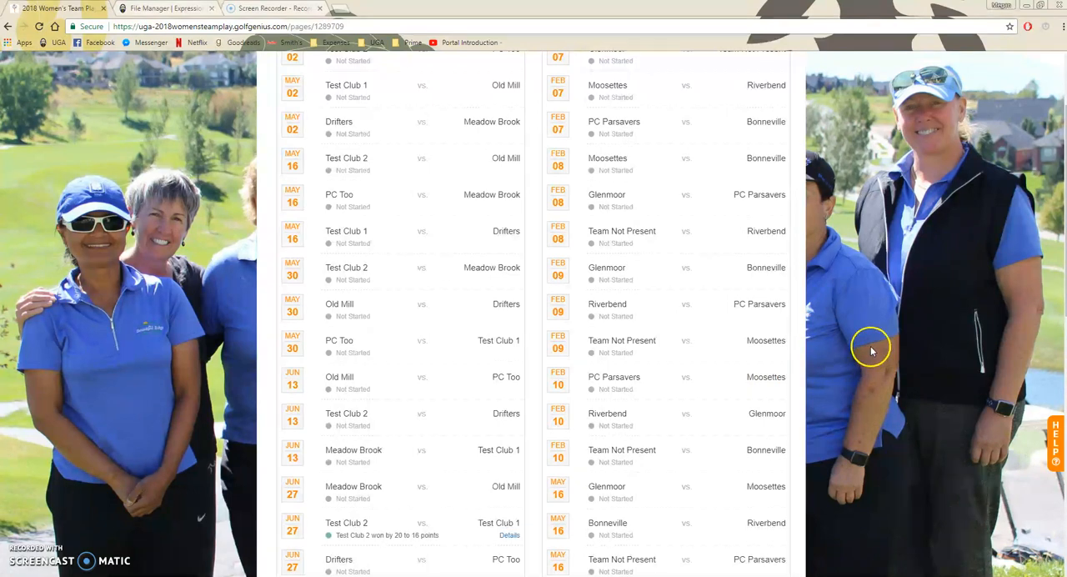
pyautogui.scroll(2, 858, 353)
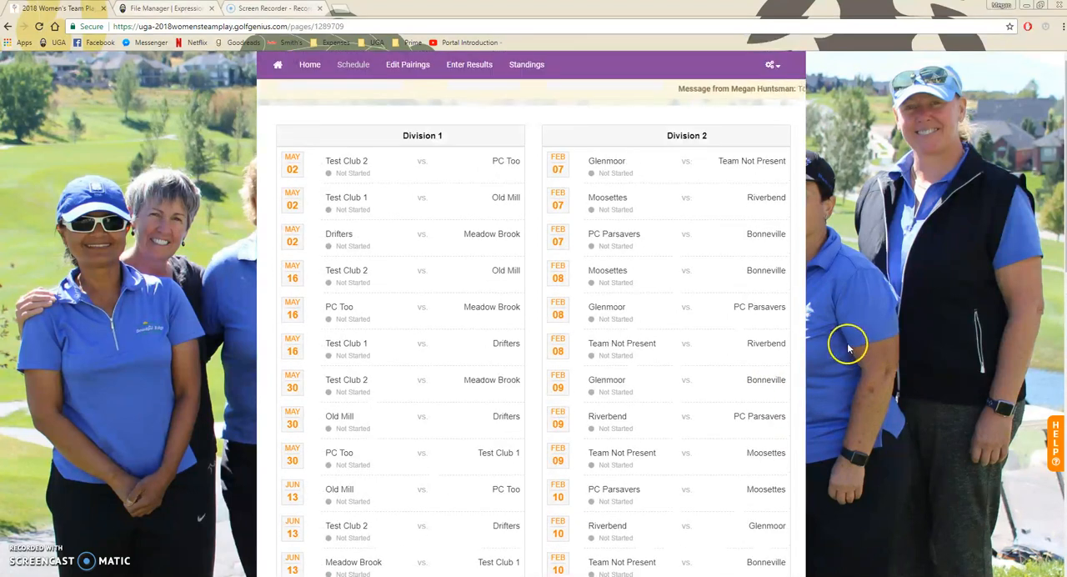